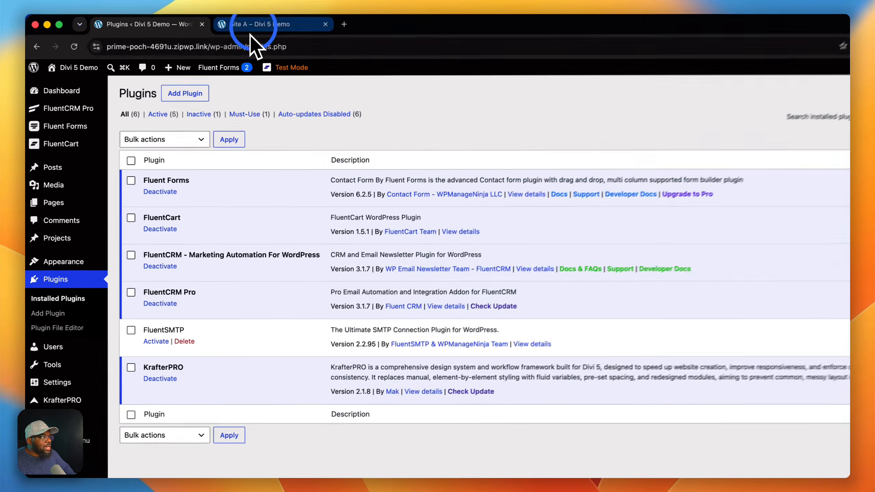
# - Switch to the Site A page in the Divi builder and insert a single-column row into its empty section
pyautogui.click(221, 22)
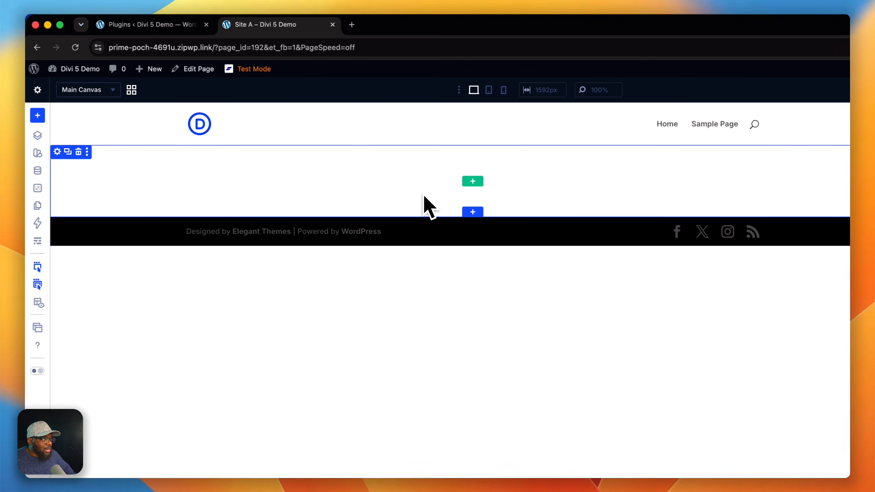
pyautogui.click(472, 181)
pyautogui.click(431, 156)
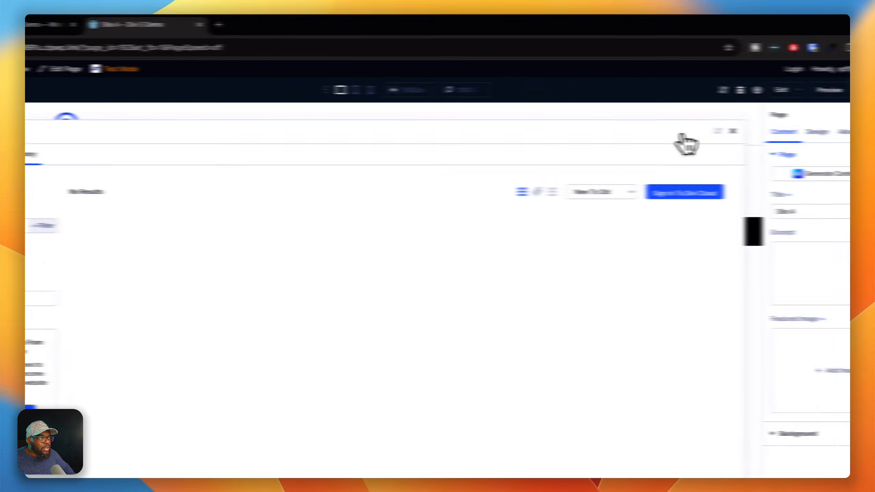
pyautogui.click(845, 130)
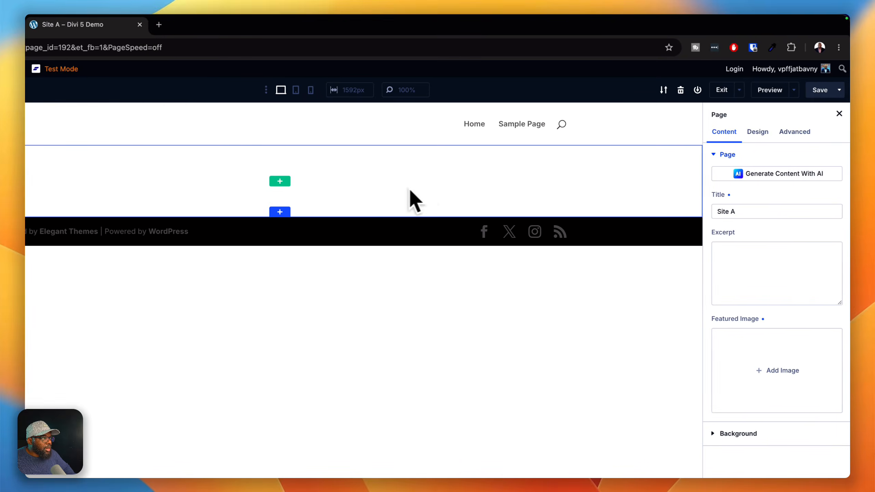
pyautogui.click(279, 181)
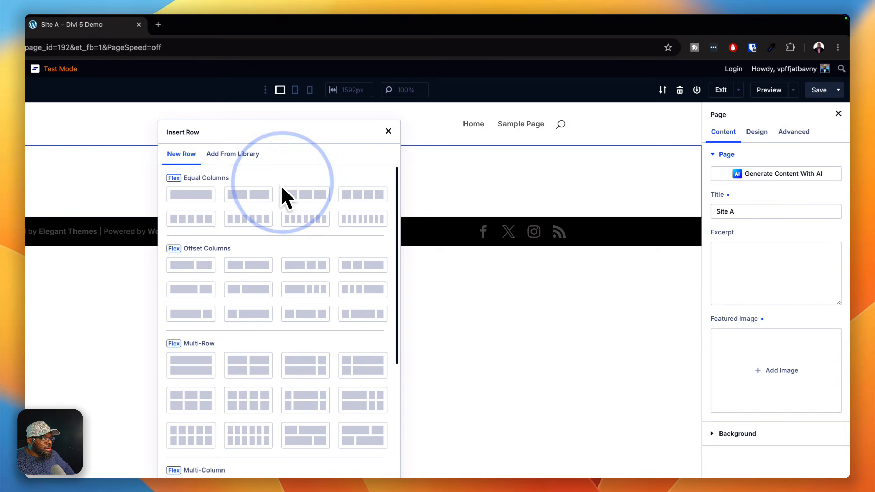
pyautogui.click(202, 197)
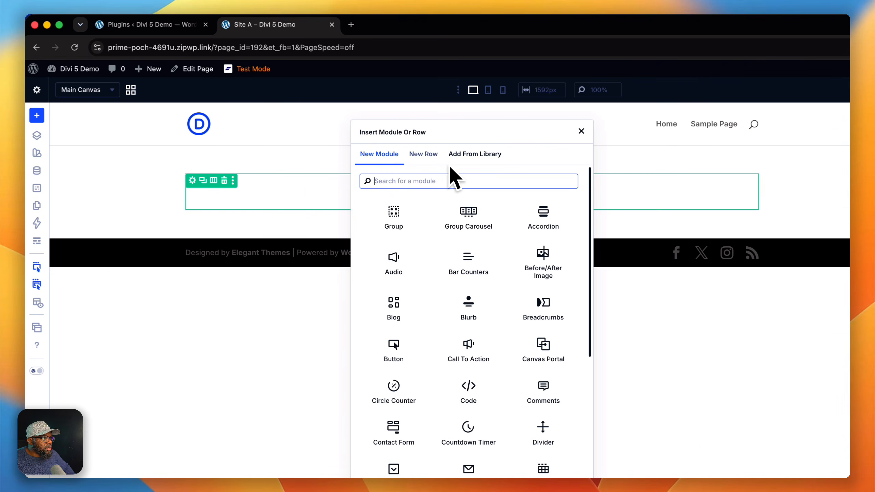
# - Insert the saved Hero CTA #4 module from the library into the new row
pyautogui.click(410, 215)
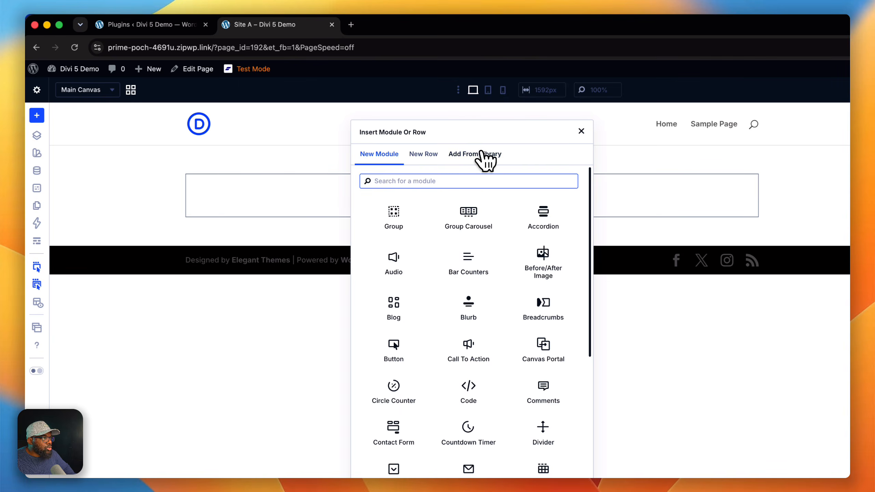
pyautogui.click(484, 154)
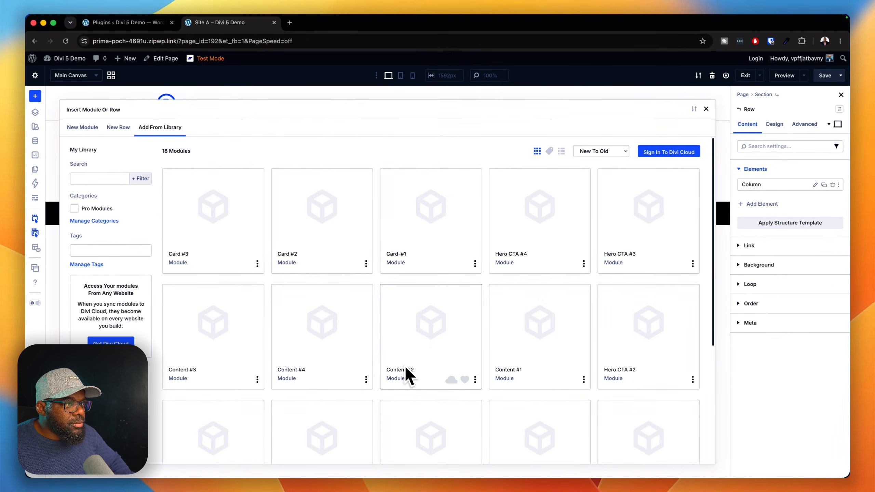
pyautogui.click(558, 224)
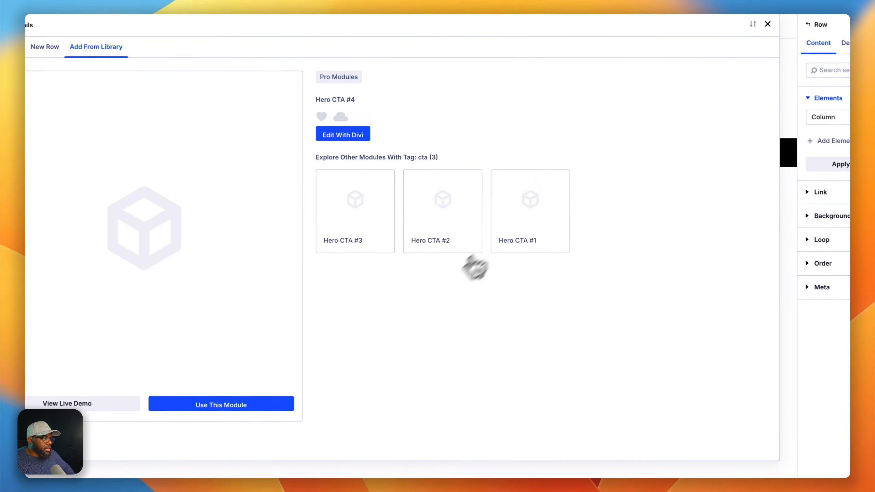
pyautogui.click(292, 404)
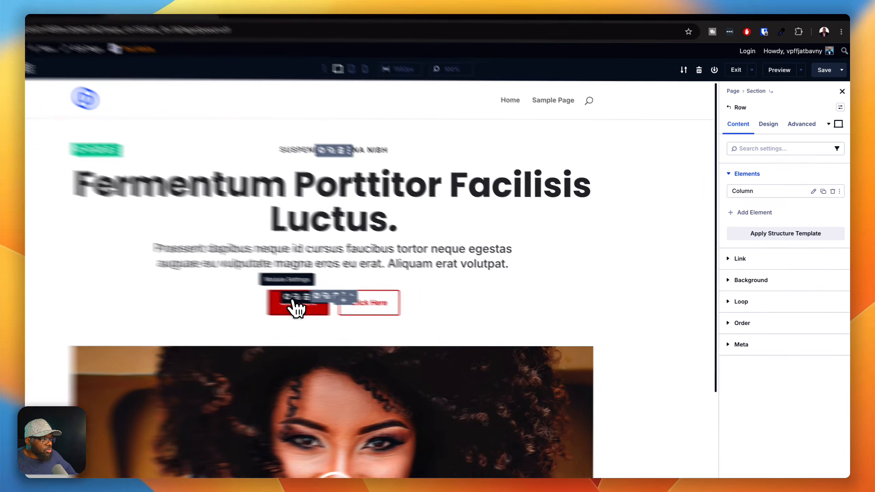
# - Open the settings of the hero's filled red button and duplicate its k-button-primary preset
pyautogui.click(343, 279)
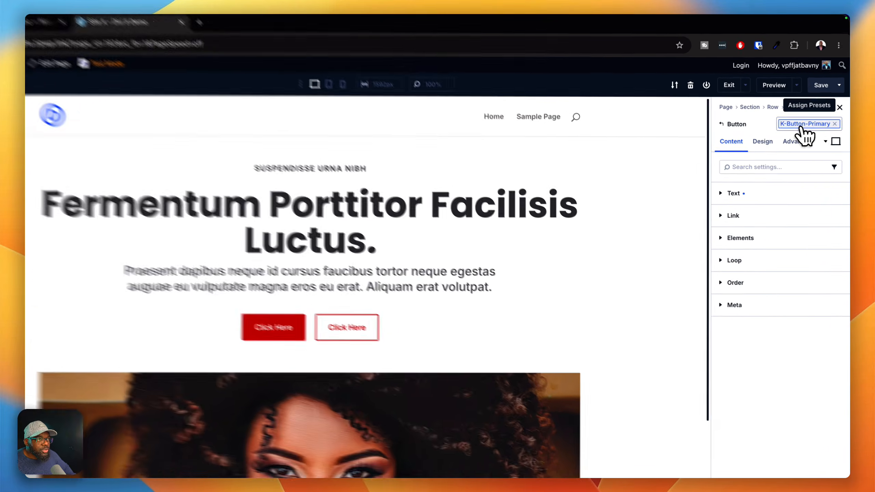
pyautogui.click(809, 110)
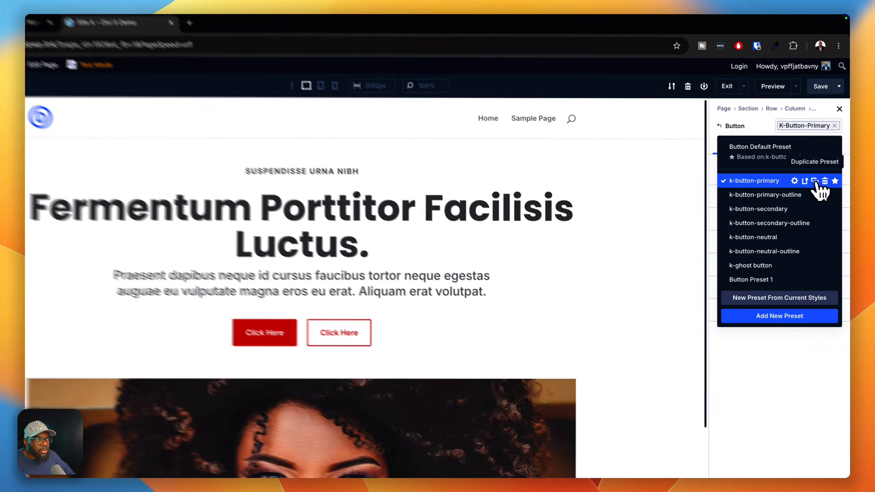
pyautogui.click(820, 156)
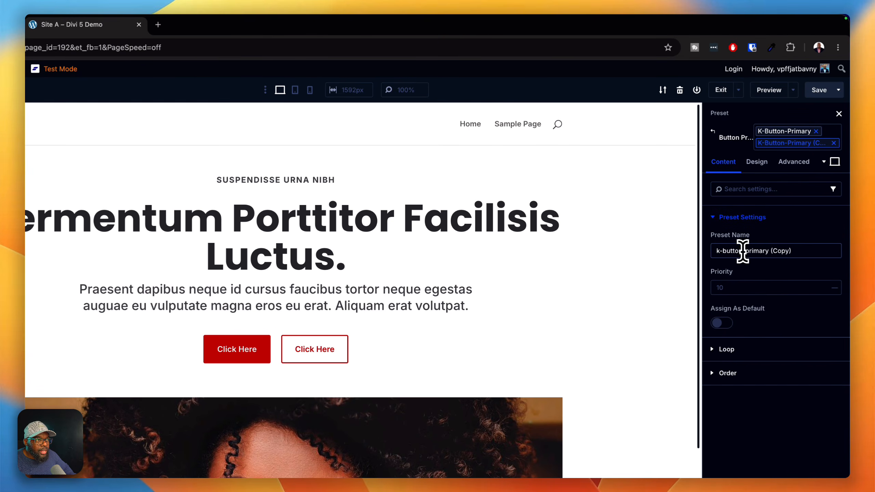
# - Rename the copied preset gym-button-primary-rounded and remove the k-button-primary preset from the button
pyautogui.moveTo(719, 249); pyautogui.dragTo(709, 252)
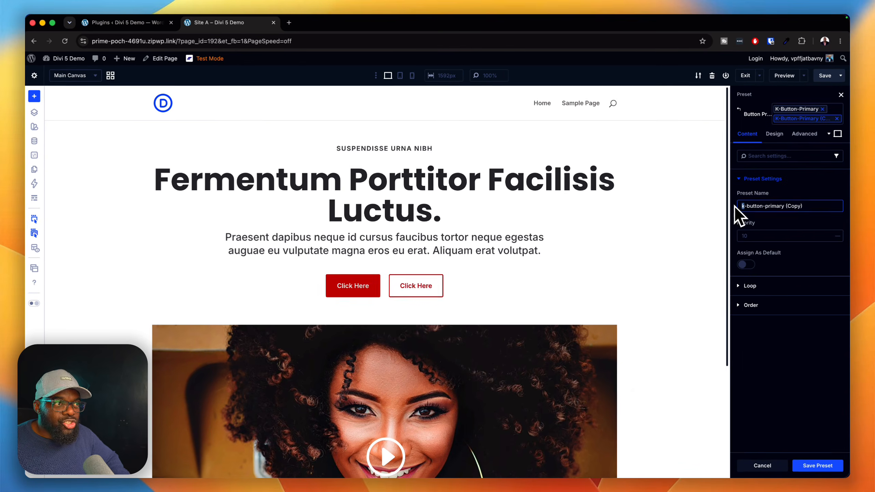
pyautogui.write('gym')
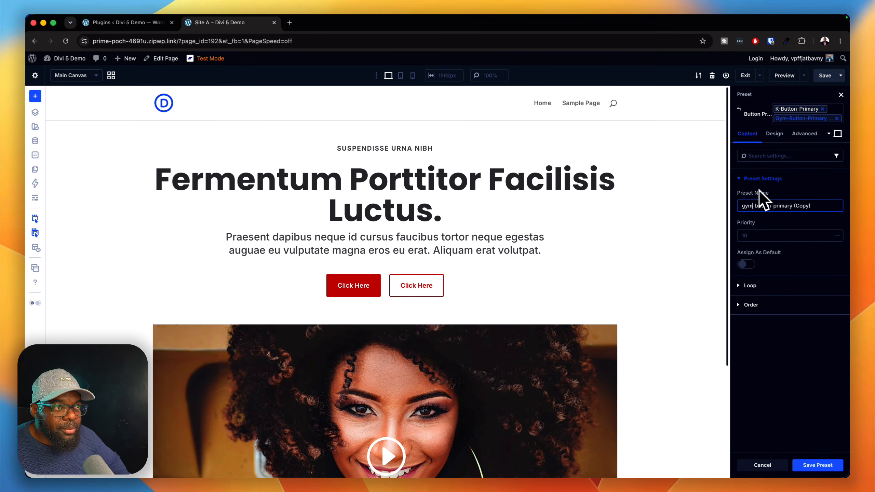
pyautogui.moveTo(791, 206); pyautogui.dragTo(826, 206)
pyautogui.press('BackSpace')
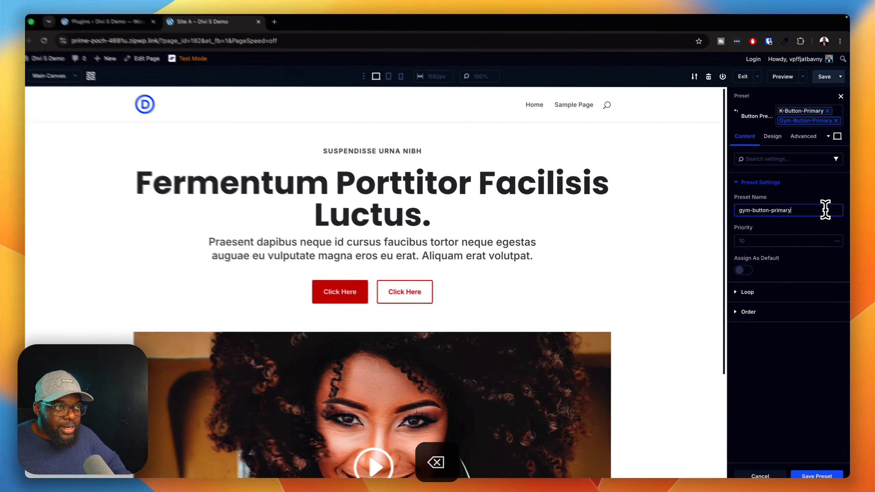
pyautogui.write('-rounded')
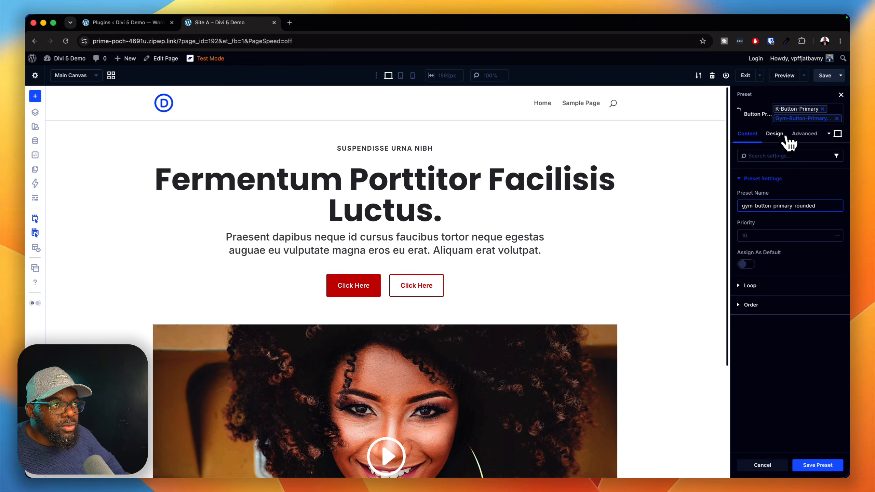
pyautogui.click(822, 109)
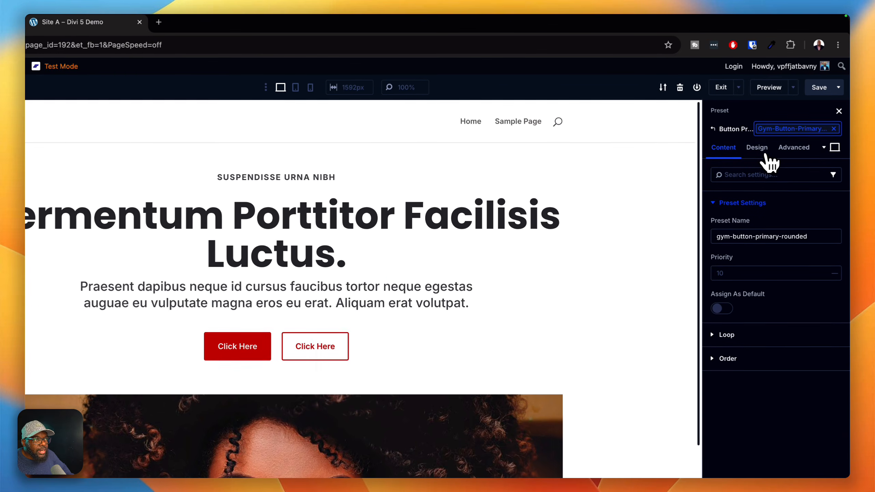
# - Set the button border radius of the gym-button-primary-rounded preset to 100 px on all corners
pyautogui.click(760, 151)
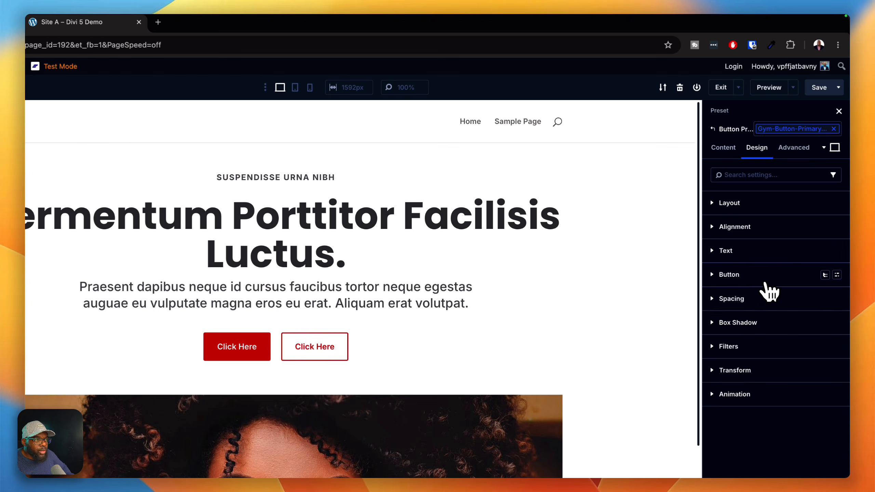
pyautogui.click(765, 277)
pyautogui.click(779, 322)
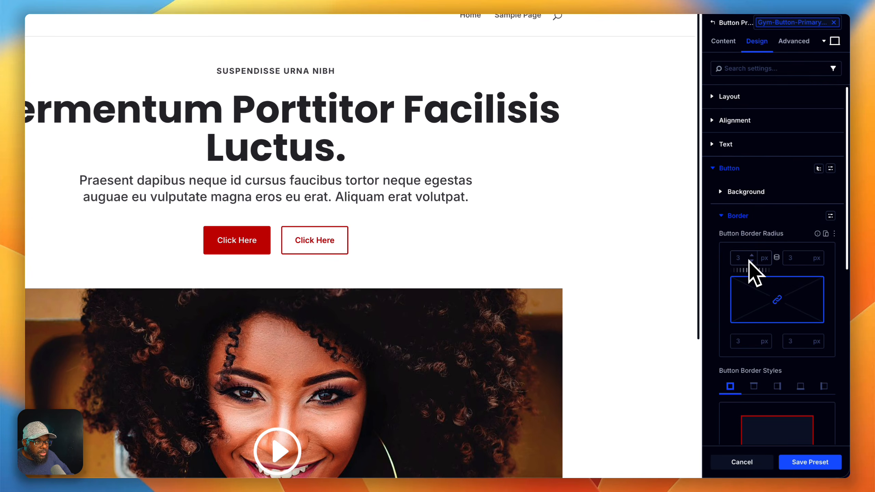
pyautogui.click(740, 257)
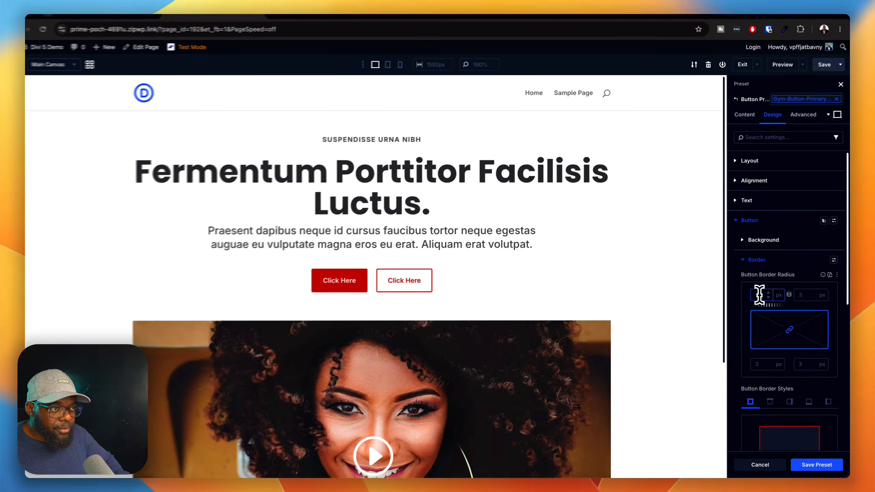
pyautogui.write('100')
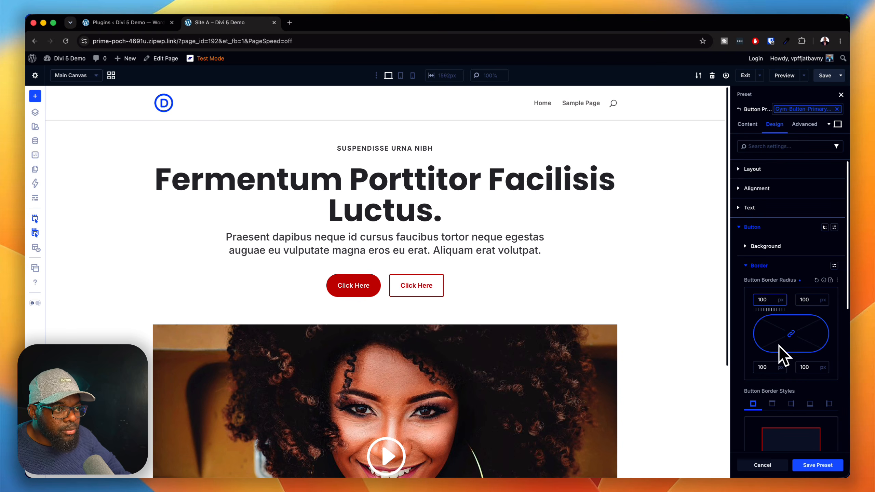
pyautogui.scroll(-2, 788, 344)
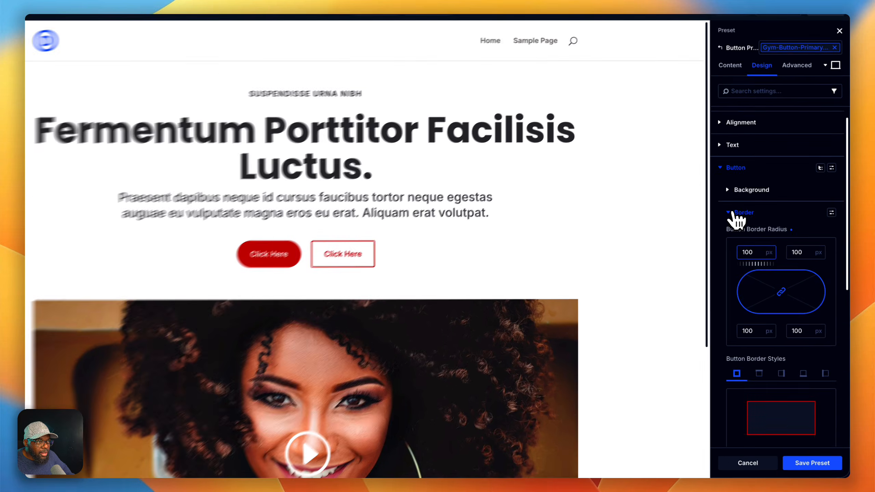
pyautogui.click(756, 252)
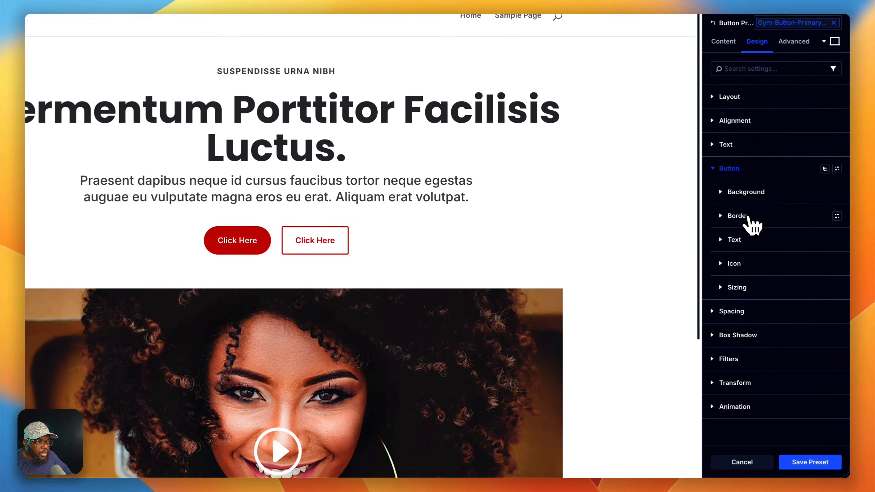
# - Set the preset's linked left and right padding to the Space-L variable and save the preset
pyautogui.click(757, 310)
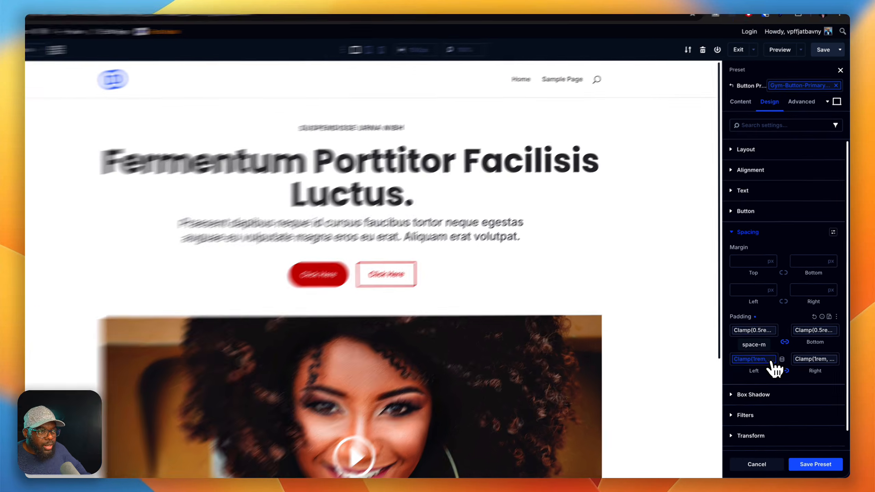
pyautogui.click(786, 366)
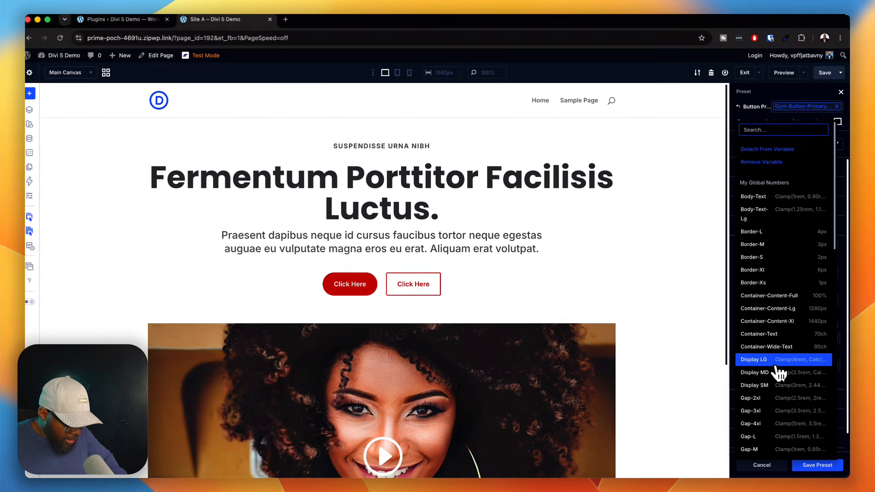
pyautogui.write('space')
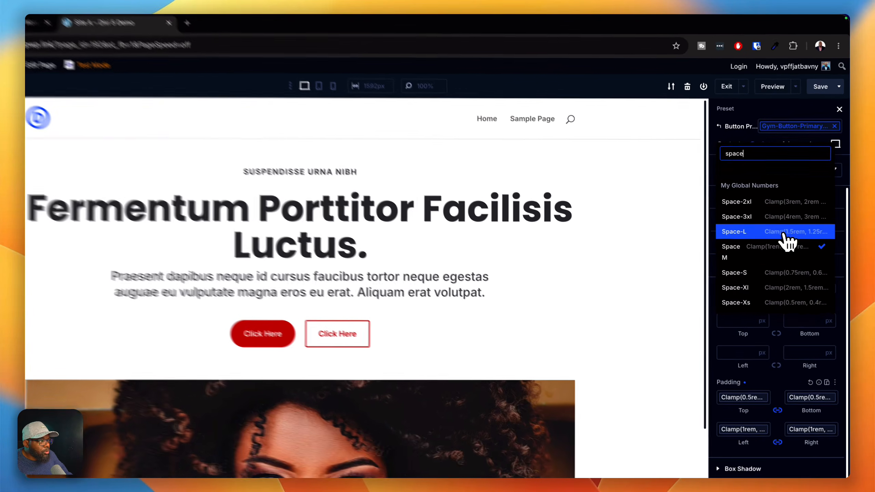
pyautogui.click(792, 199)
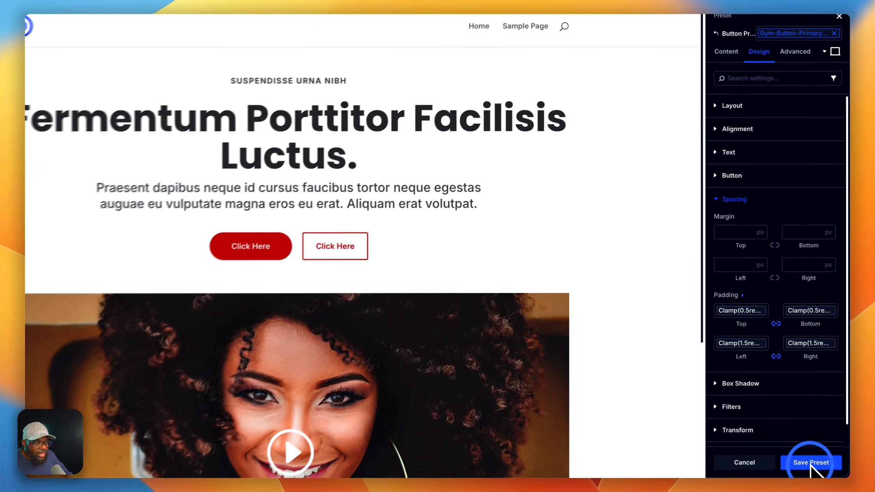
pyautogui.click(817, 465)
pyautogui.click(810, 462)
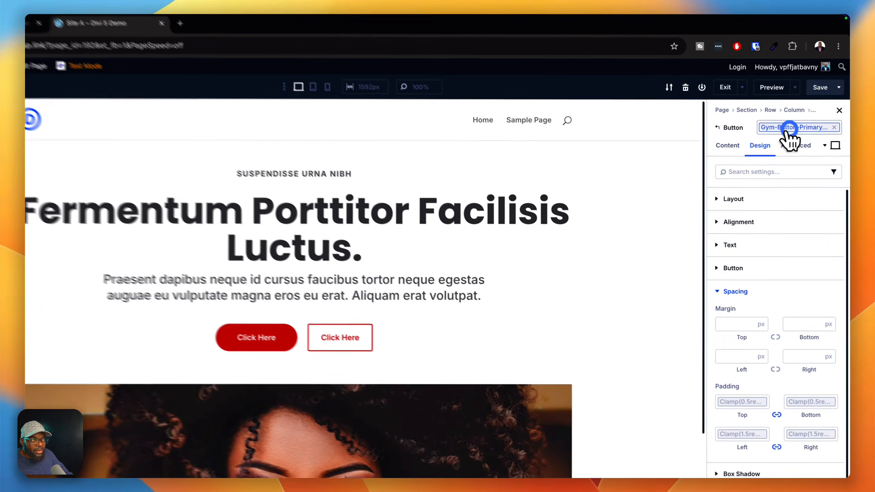
# - Review the button's list of available presets and the hero layout, and close the button settings
pyautogui.click(802, 109)
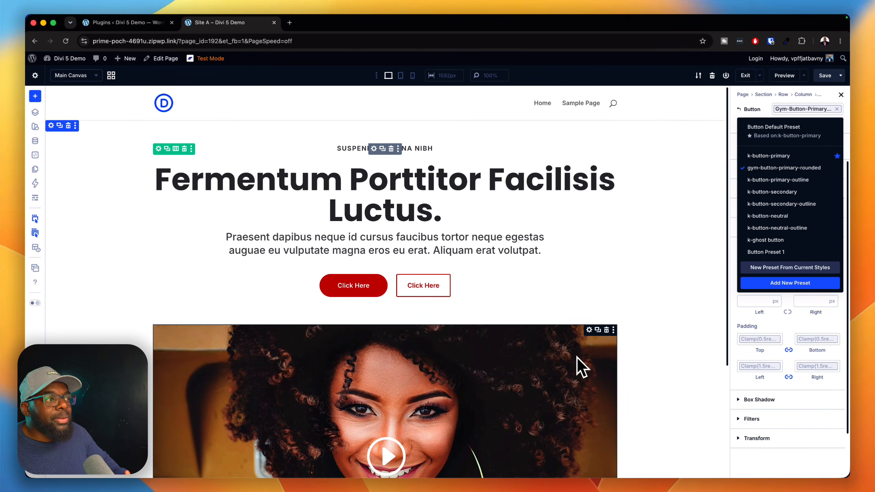
pyautogui.scroll(-5, 572, 354)
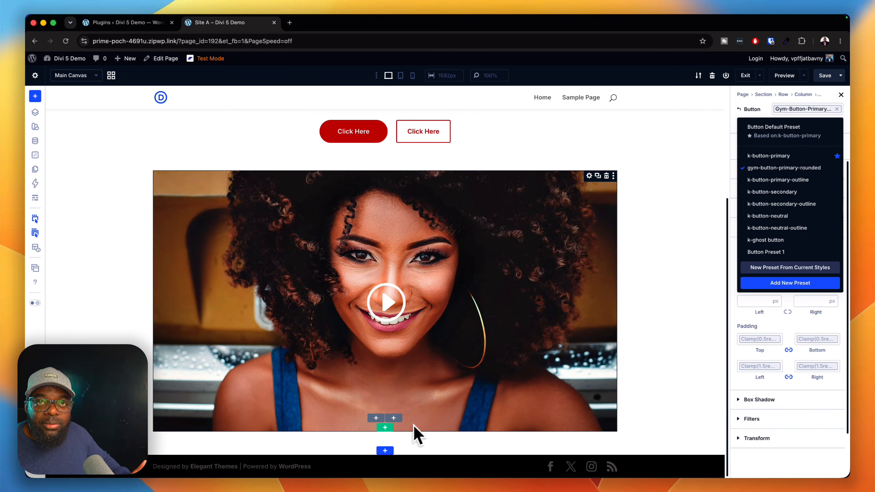
pyautogui.scroll(5, 552, 334)
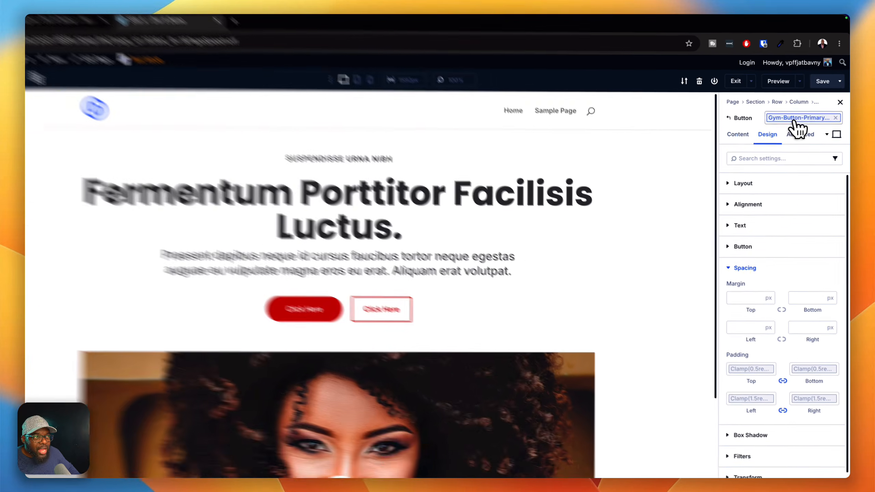
pyautogui.click(801, 109)
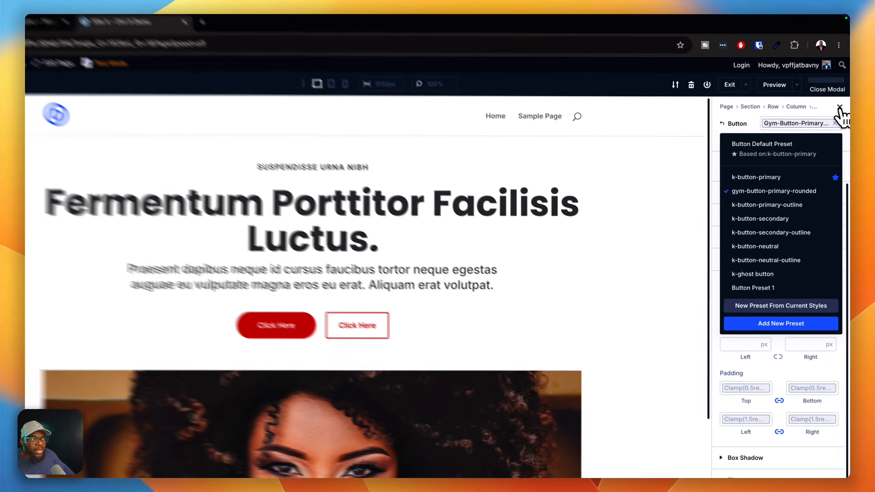
pyautogui.click(839, 108)
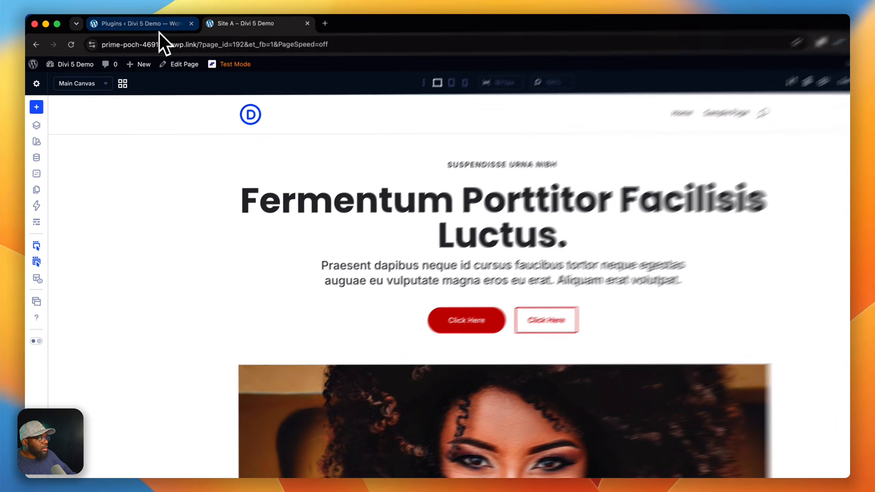
# - Open the KrafterPRO dashboard in the WordPress admin and set the design system import mode to Merge
pyautogui.click(159, 32)
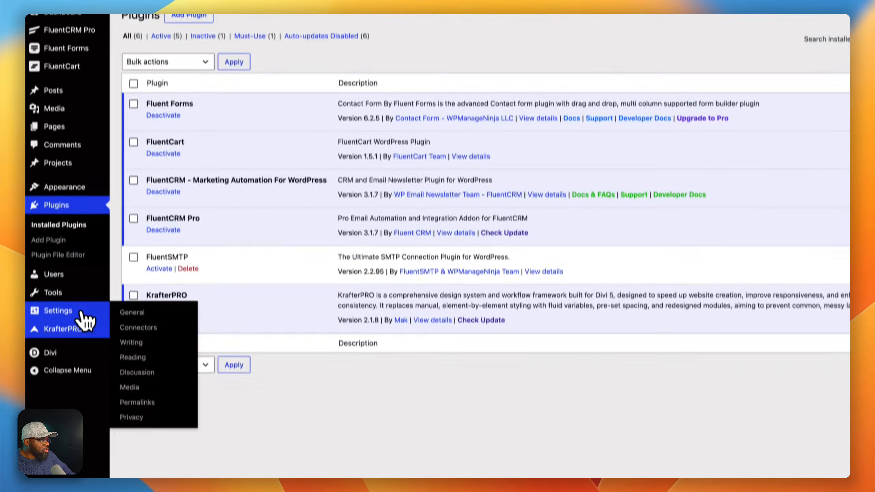
pyautogui.moveTo(85, 379)
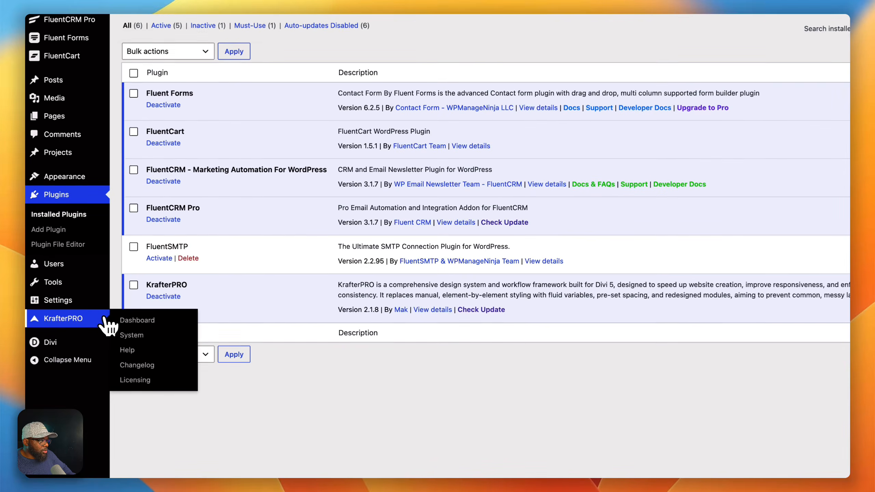
pyautogui.click(103, 322)
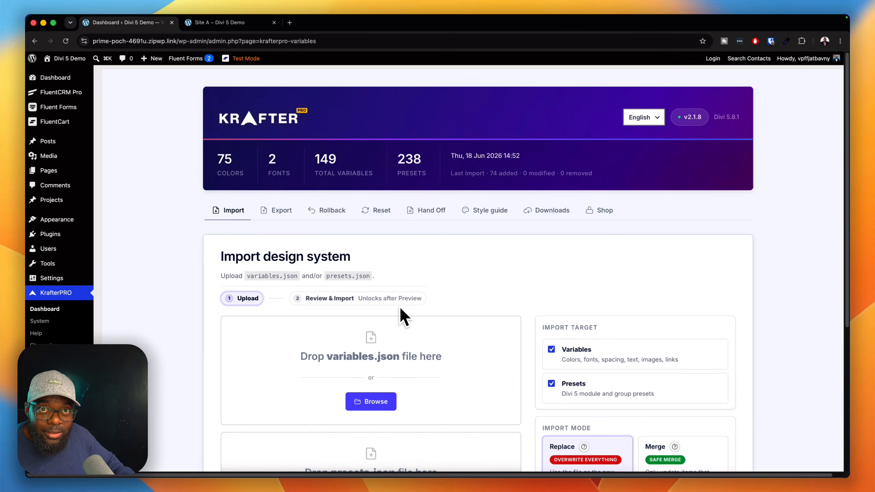
pyautogui.scroll(-4, 399, 305)
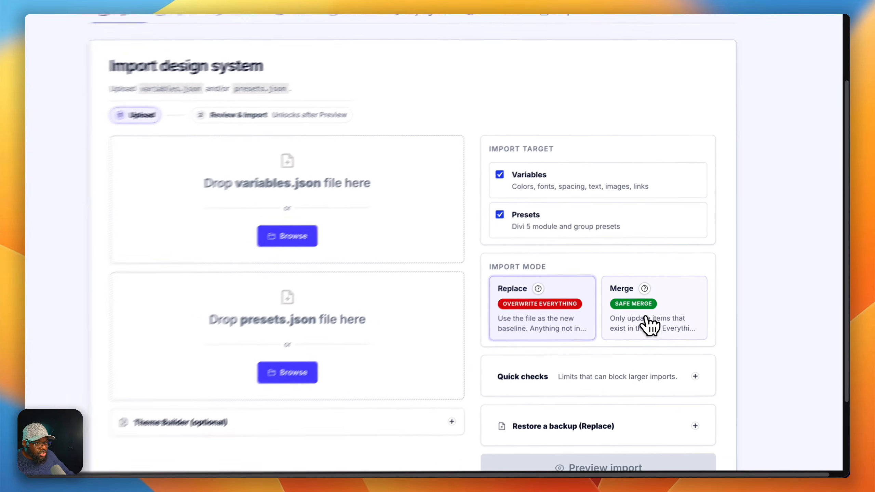
pyautogui.click(650, 347)
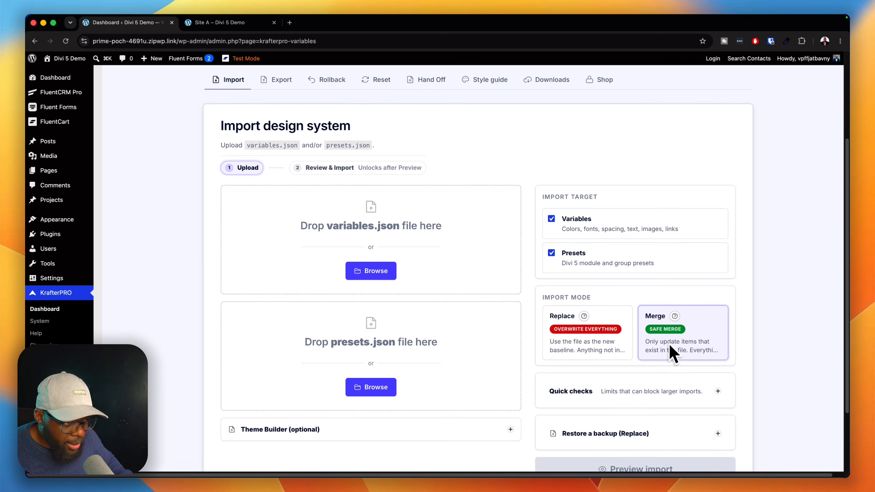
# - Export the KrafterPRO design system as a download with the file name gym-design-system-01
pyautogui.scroll(4, 516, 300)
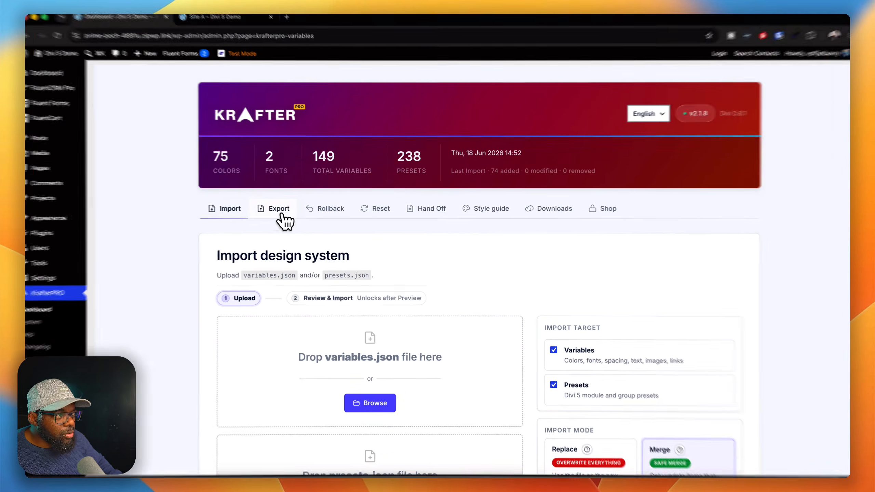
pyautogui.click(282, 213)
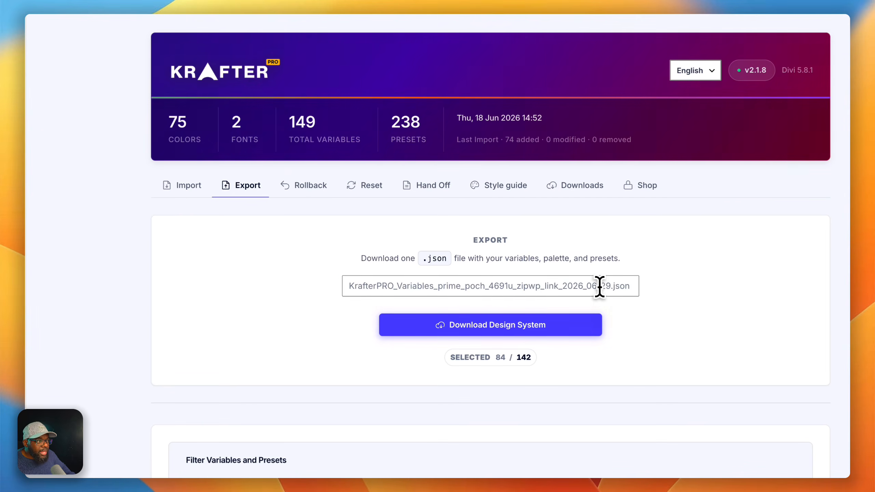
pyautogui.click(600, 286)
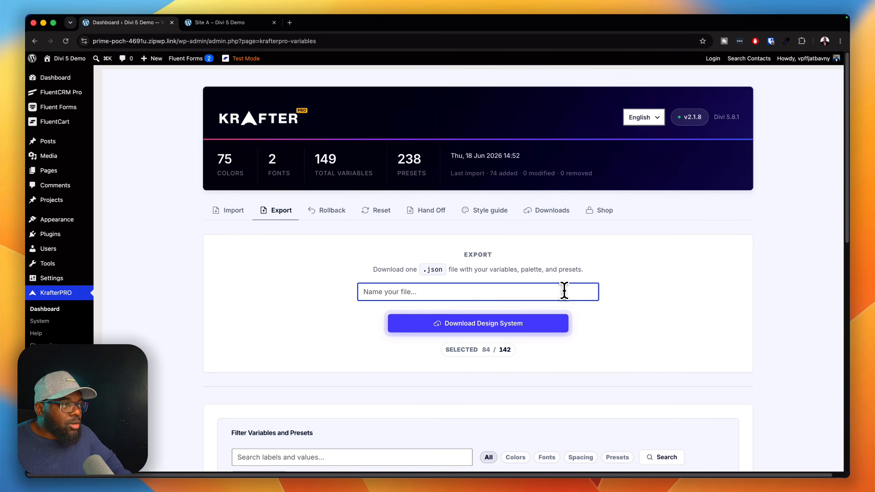
pyautogui.write('gym-design-system-')
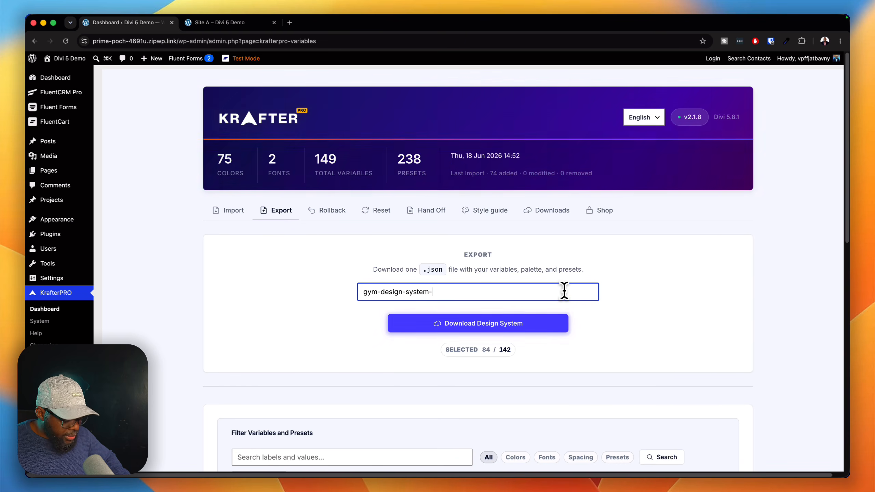
pyautogui.write('01')
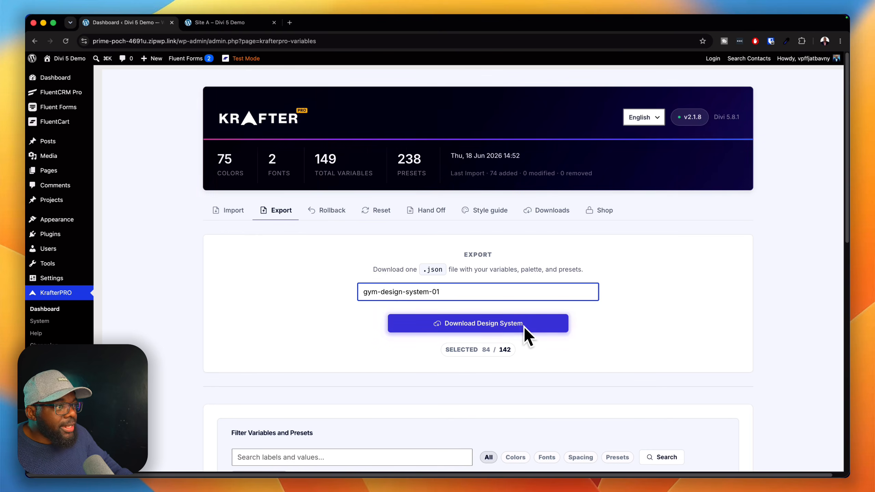
pyautogui.click(548, 331)
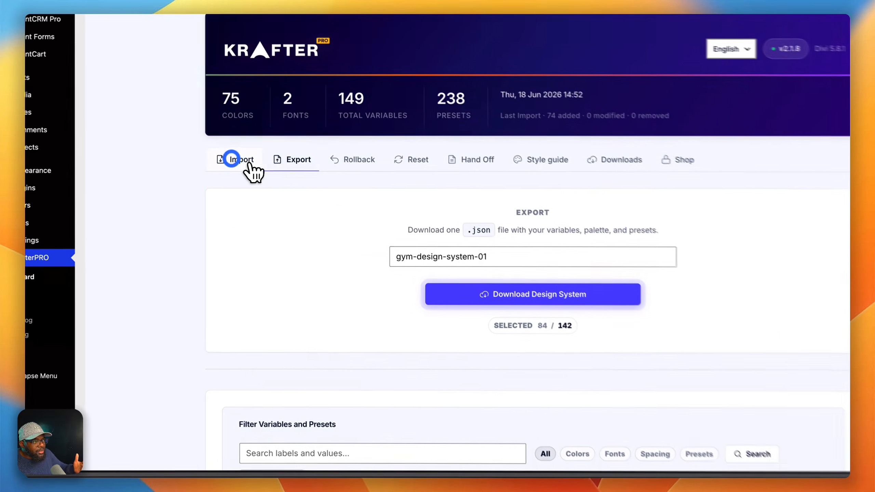
# - Review the design system import options, including the Merge mode, and view the starter sites in the KrafterPRO Shop
pyautogui.click(224, 210)
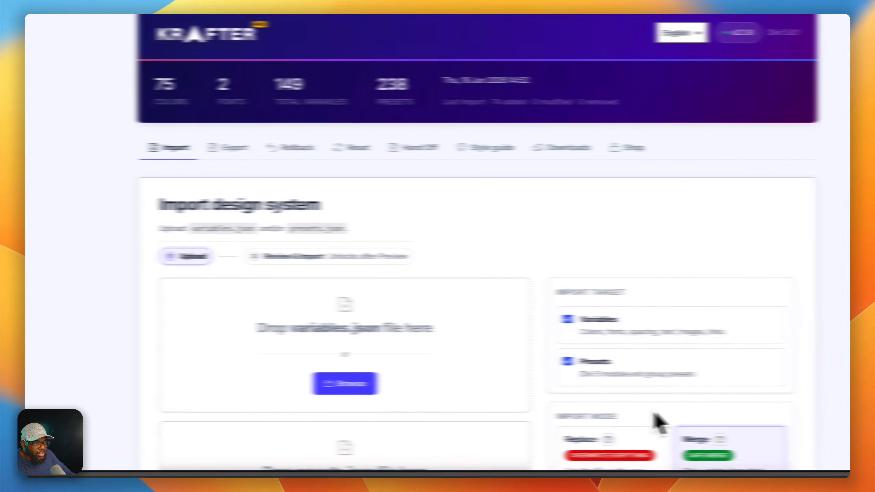
pyautogui.scroll(-4, 717, 437)
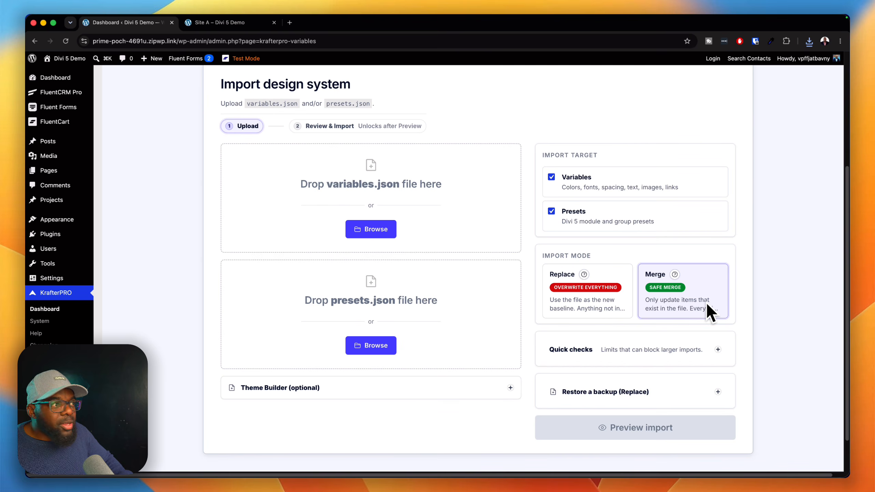
pyautogui.scroll(5, 721, 254)
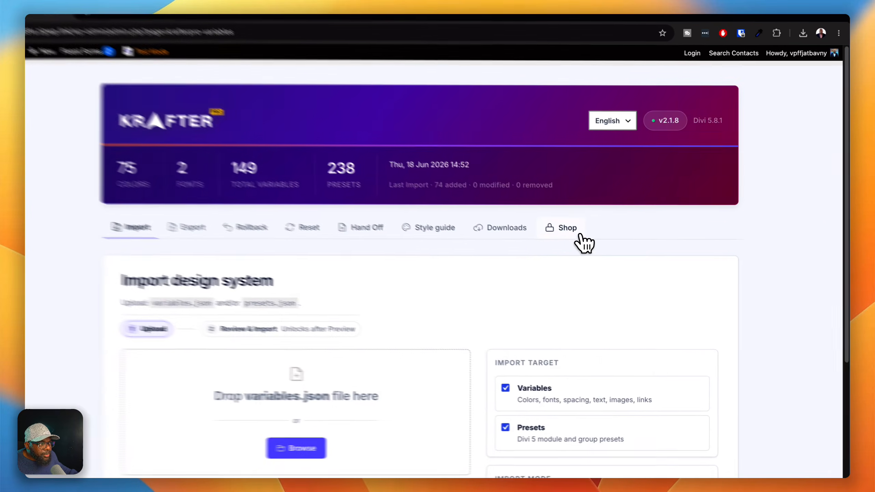
pyautogui.click(607, 213)
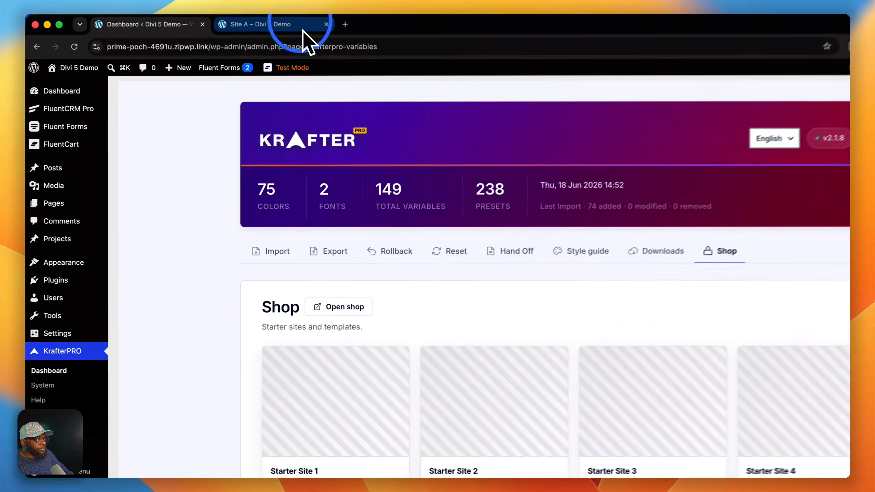
# - Switch to the Site A page in the Divi builder and open the settings of the hero heading module
pyautogui.click(241, 23)
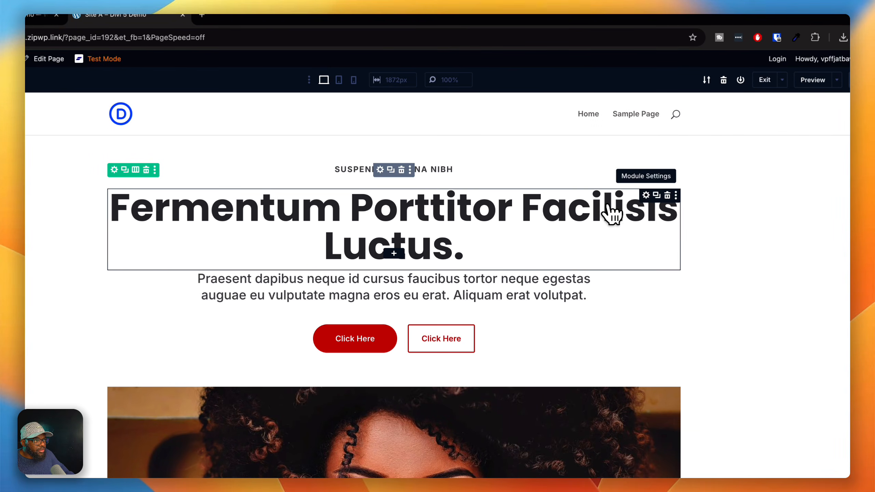
pyautogui.click(646, 195)
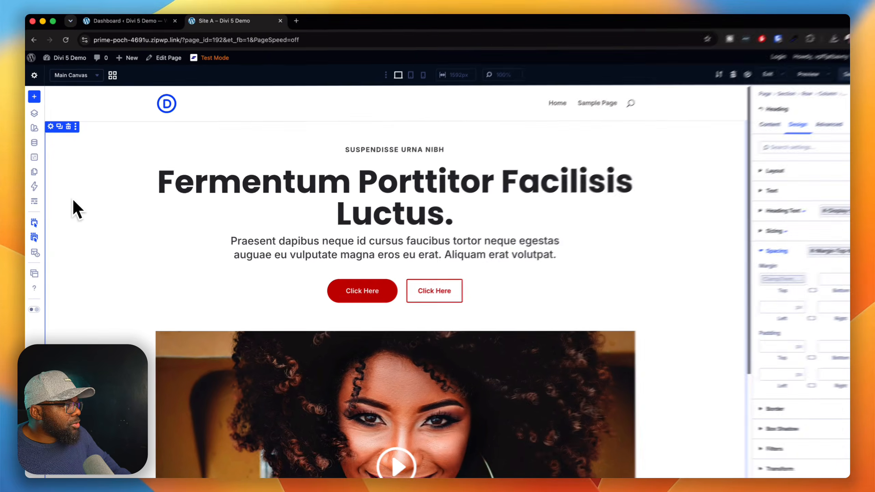
# - Try to change the global Heading font variable to DM Serif Display and save the variables
pyautogui.click(37, 142)
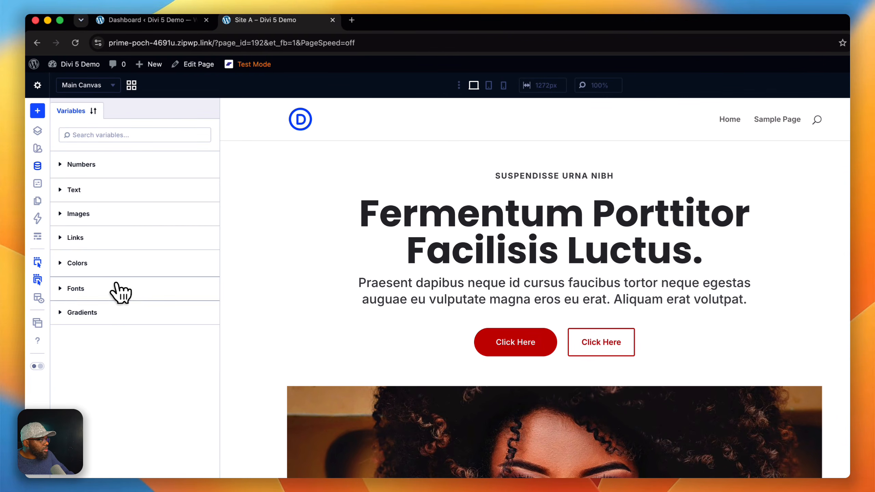
pyautogui.click(121, 292)
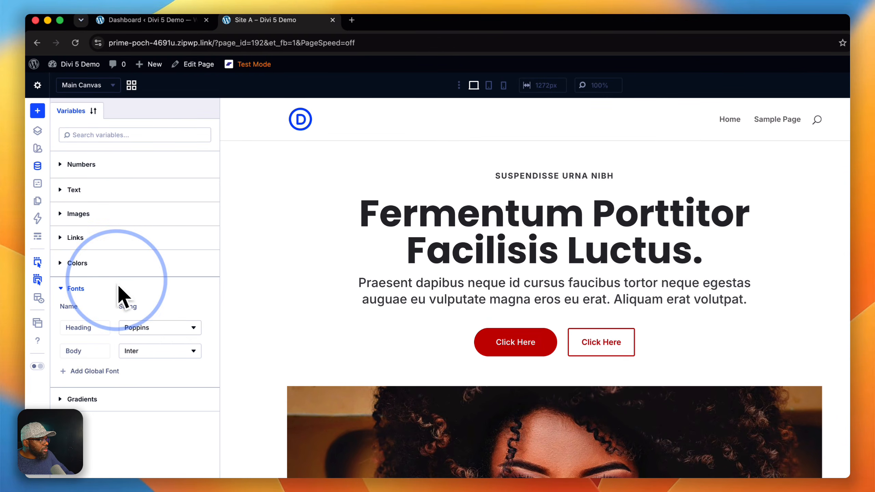
pyautogui.click(167, 331)
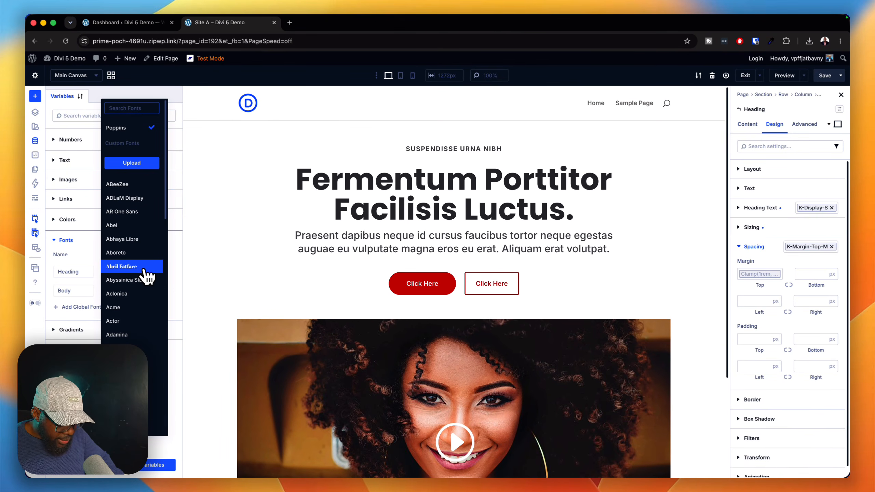
pyautogui.write('play')
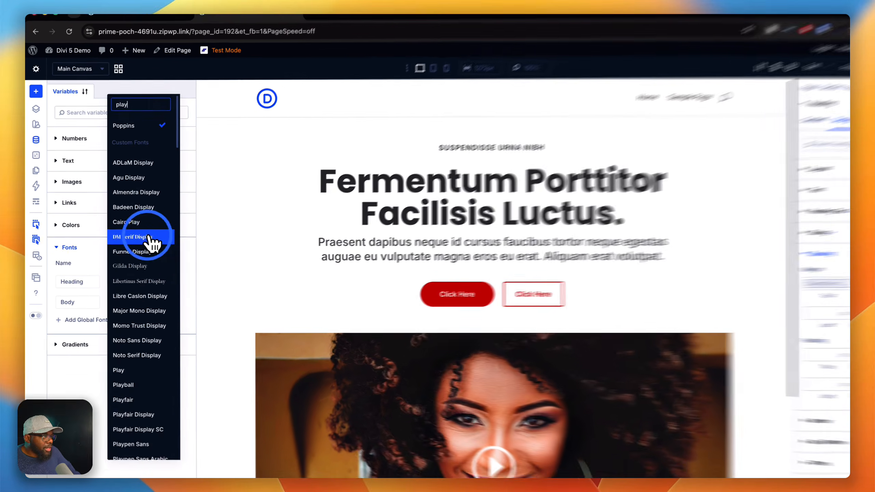
pyautogui.click(145, 230)
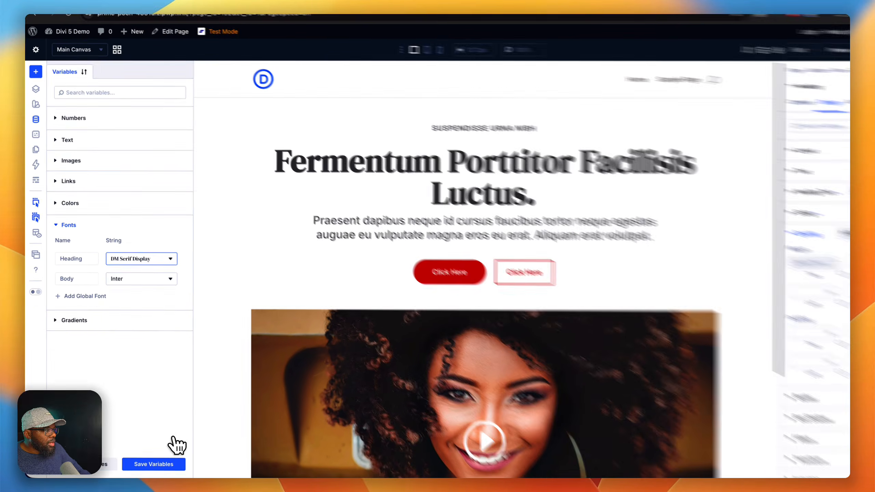
pyautogui.click(165, 464)
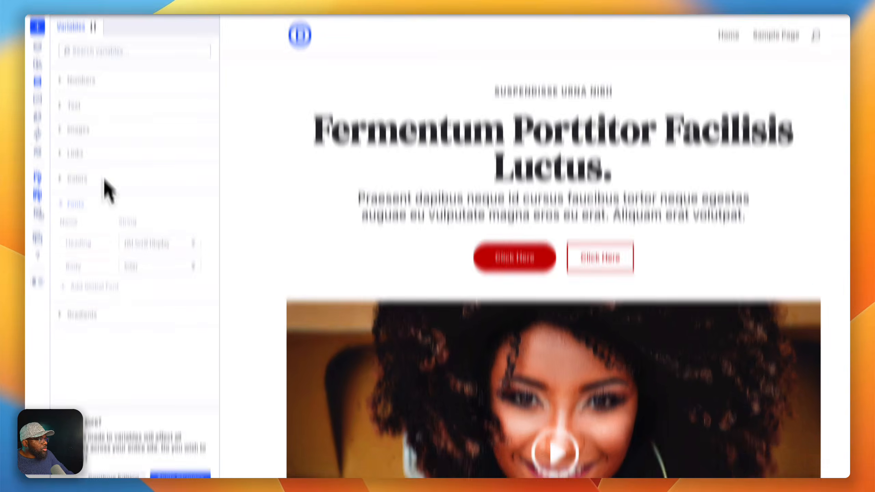
# - Set the global Heading font variable to DM Serif Display, apply the change site-wide and close the Variable Manager
pyautogui.click(37, 138)
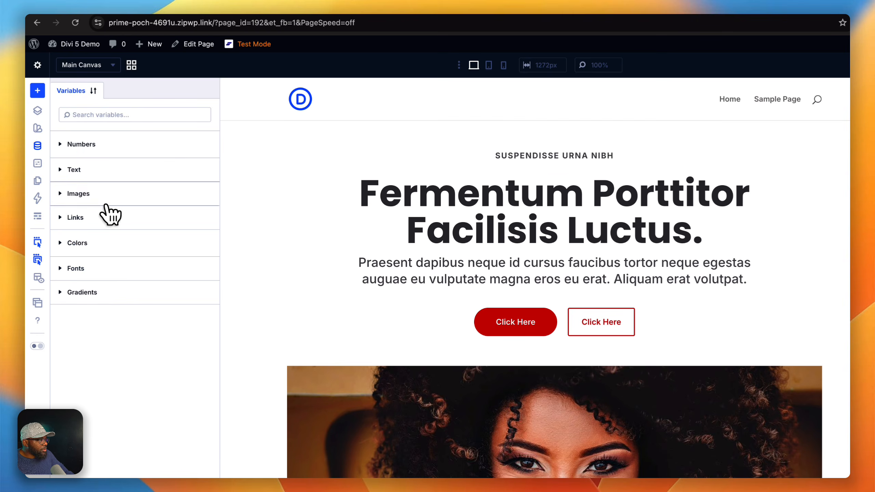
pyautogui.click(107, 267)
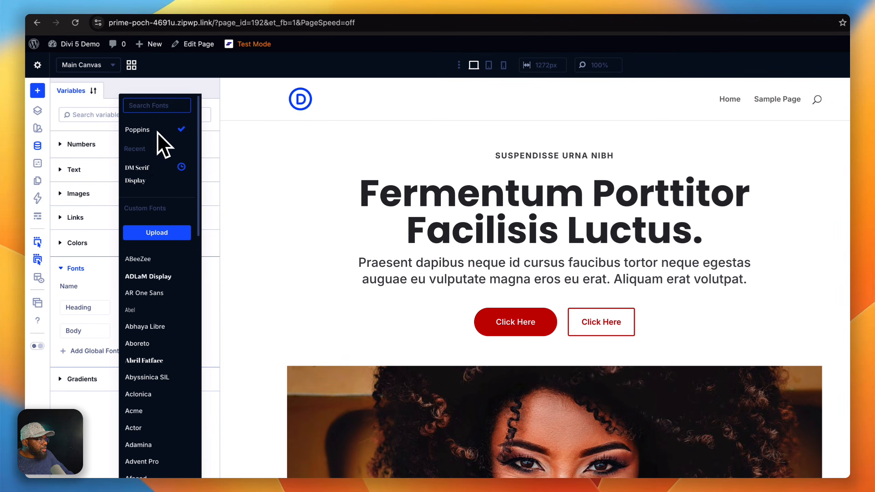
pyautogui.click(148, 174)
pyautogui.click(174, 461)
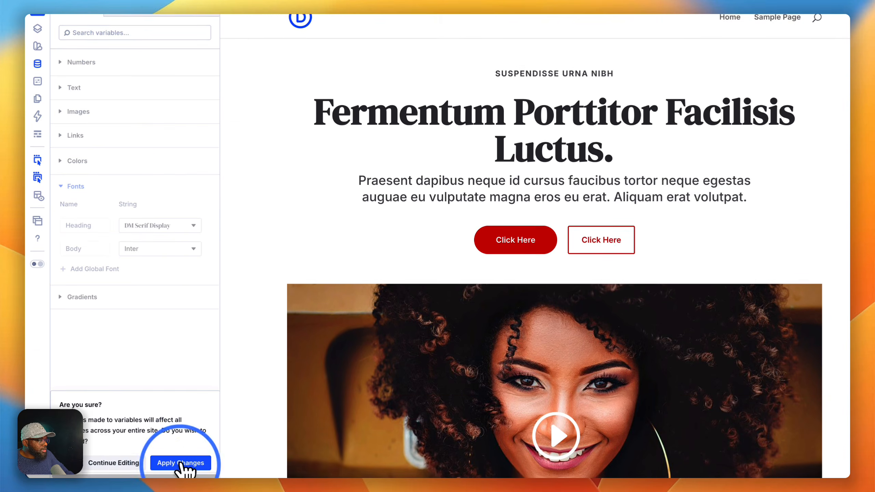
pyautogui.click(181, 462)
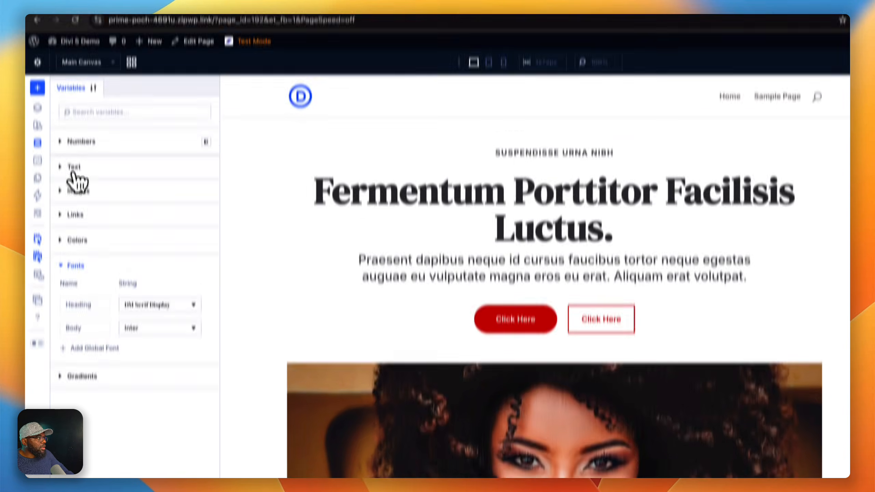
pyautogui.click(38, 61)
pyautogui.click(474, 233)
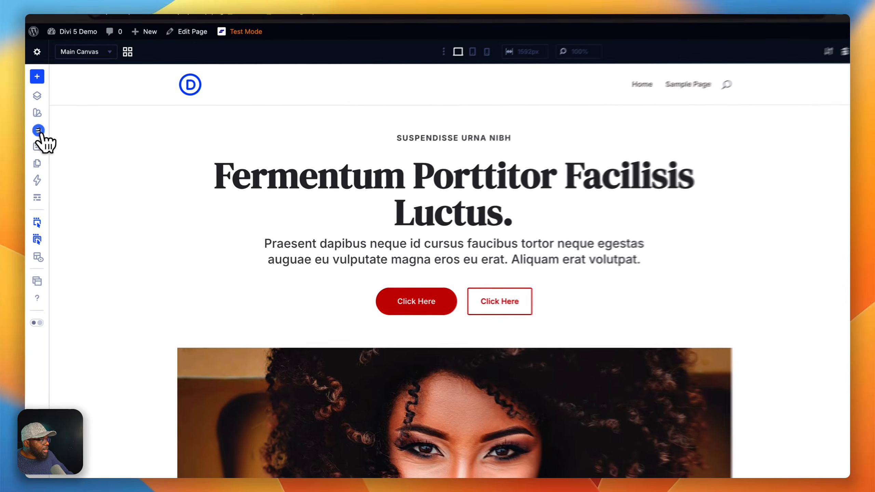
# - Set the global Primary Color variable to the pink F118CD, apply the change site-wide and close the Variable Manager
pyautogui.click(35, 140)
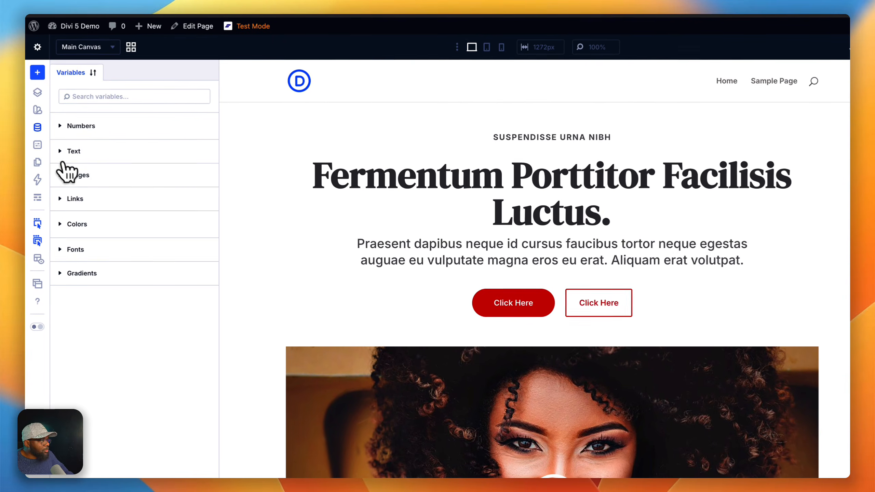
pyautogui.click(94, 220)
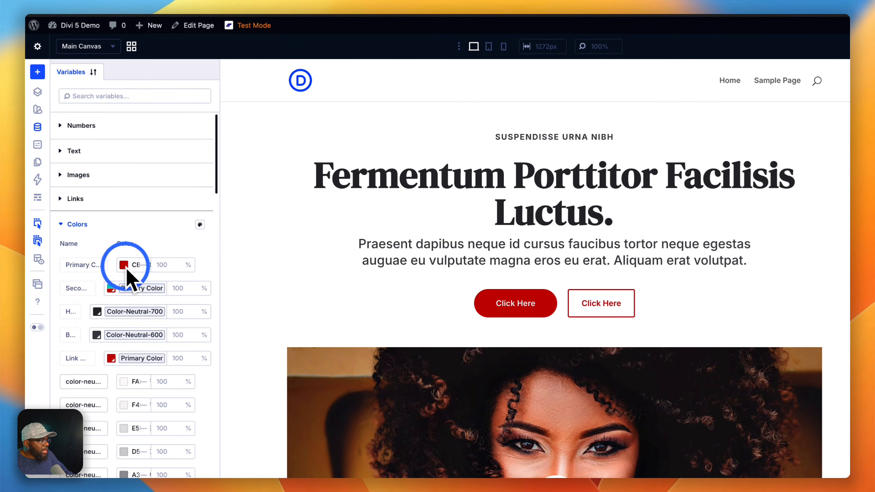
pyautogui.click(125, 265)
pyautogui.scroll(-3, 297, 412)
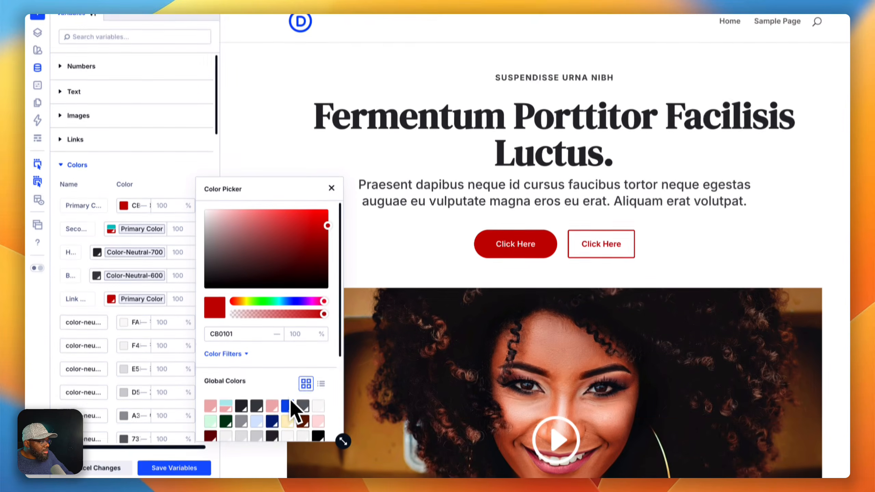
pyautogui.click(311, 295)
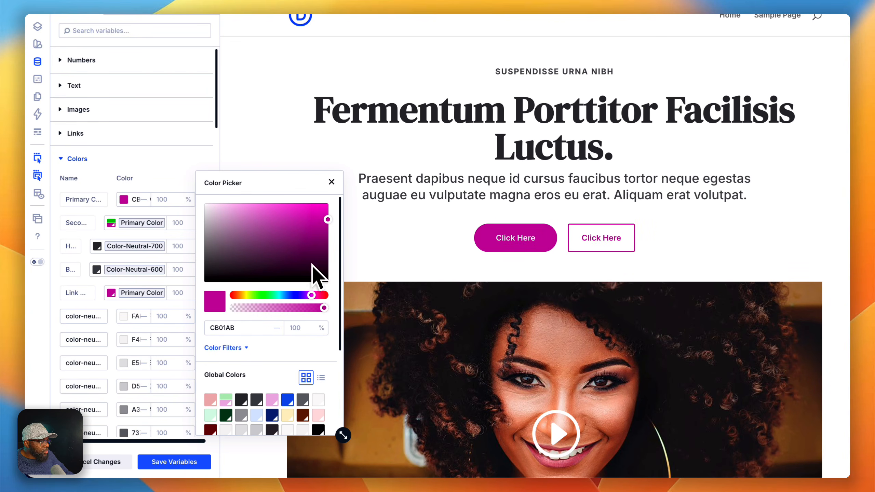
pyautogui.moveTo(311, 247); pyautogui.dragTo(316, 209)
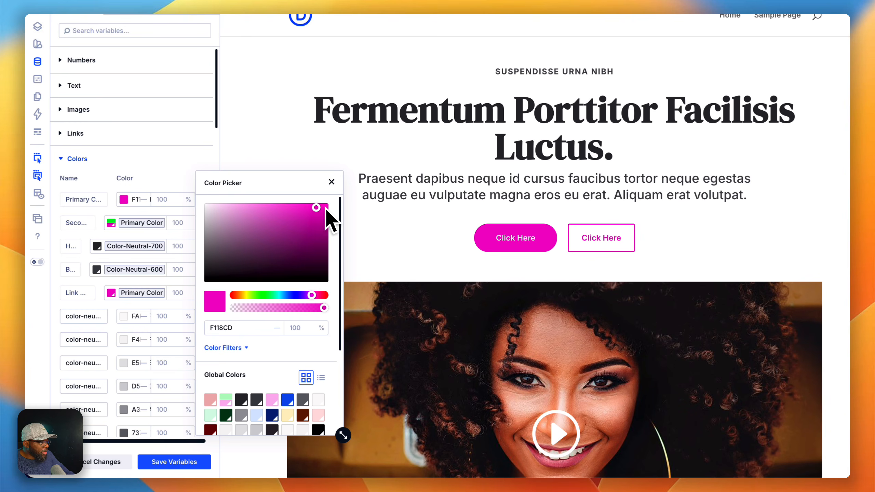
pyautogui.click(331, 182)
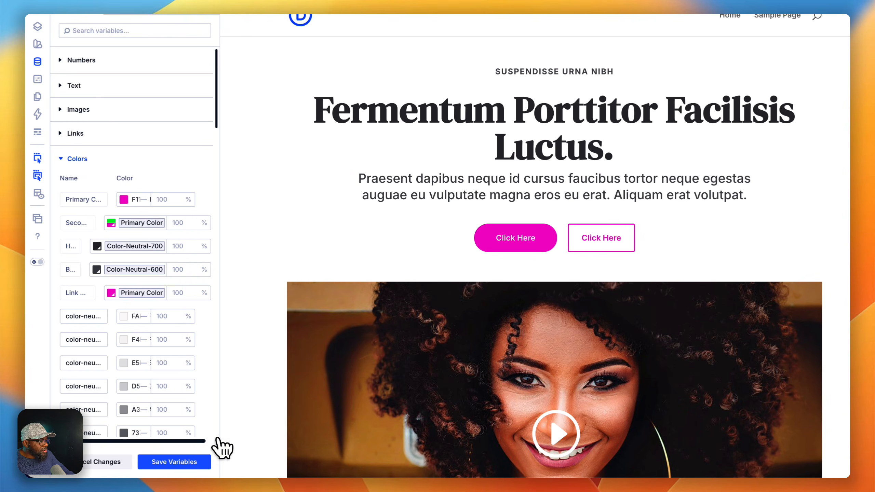
pyautogui.click(172, 462)
pyautogui.click(200, 463)
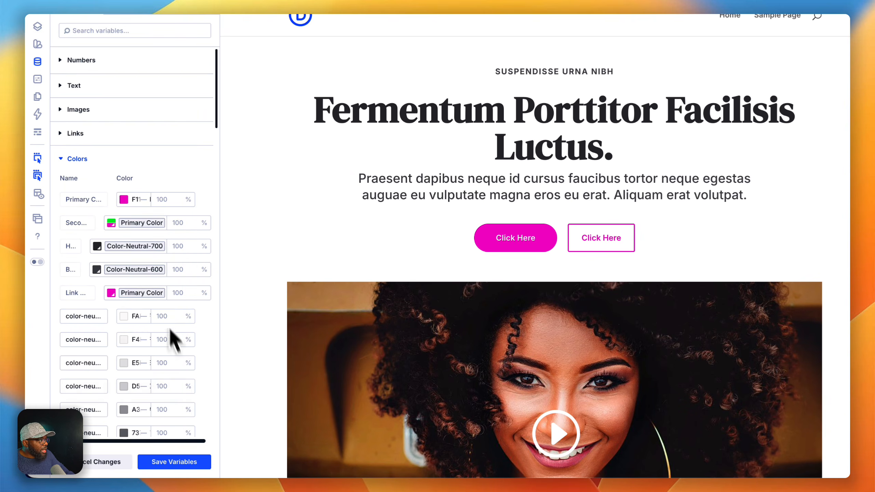
pyautogui.click(39, 131)
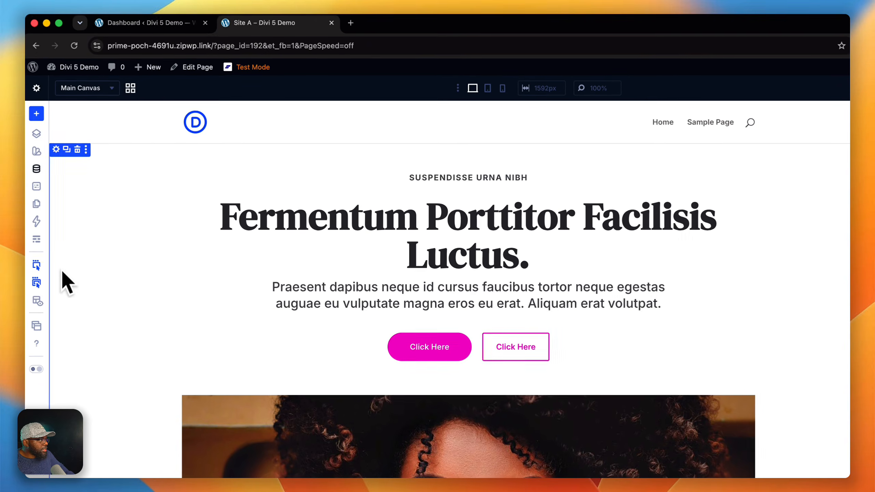
# - Set the global Body font variable to Montserrat, save the variables and close the Variable Manager
pyautogui.click(37, 170)
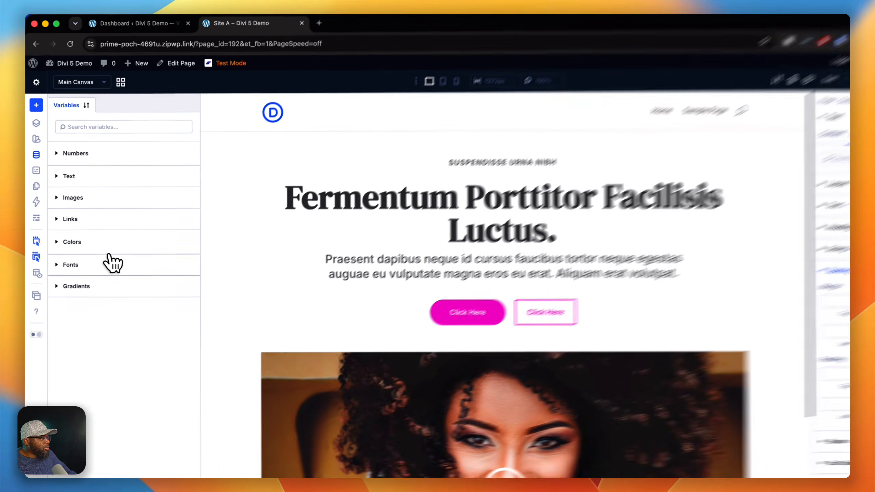
pyautogui.click(110, 240)
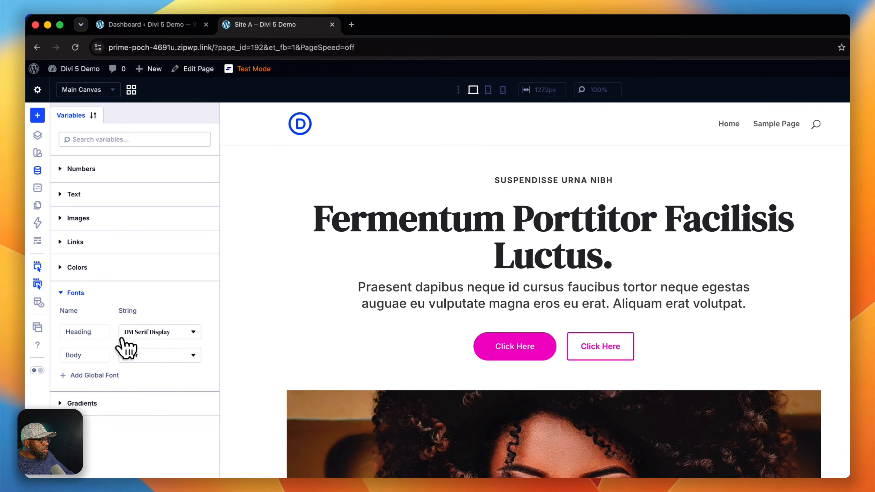
pyautogui.click(134, 355)
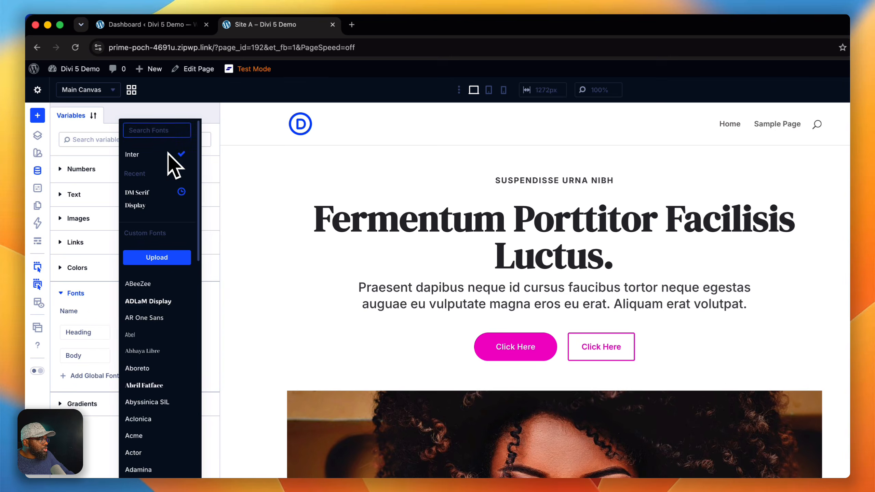
pyautogui.write('mont')
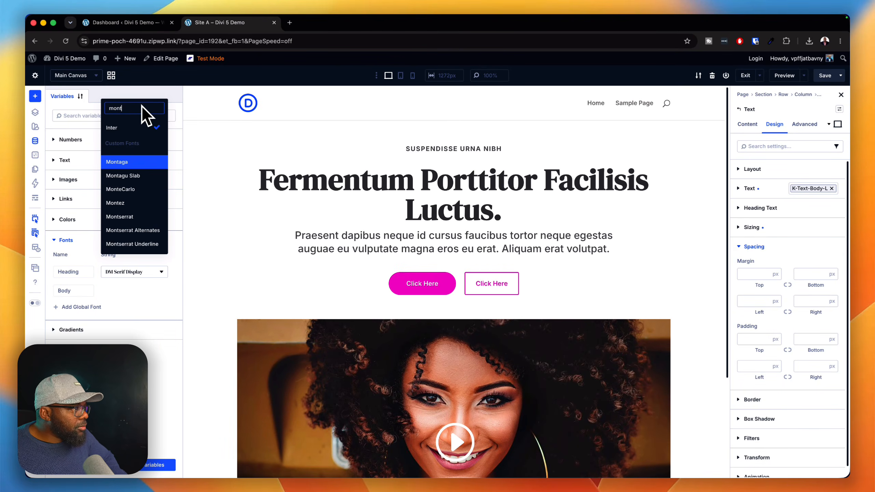
pyautogui.click(120, 216)
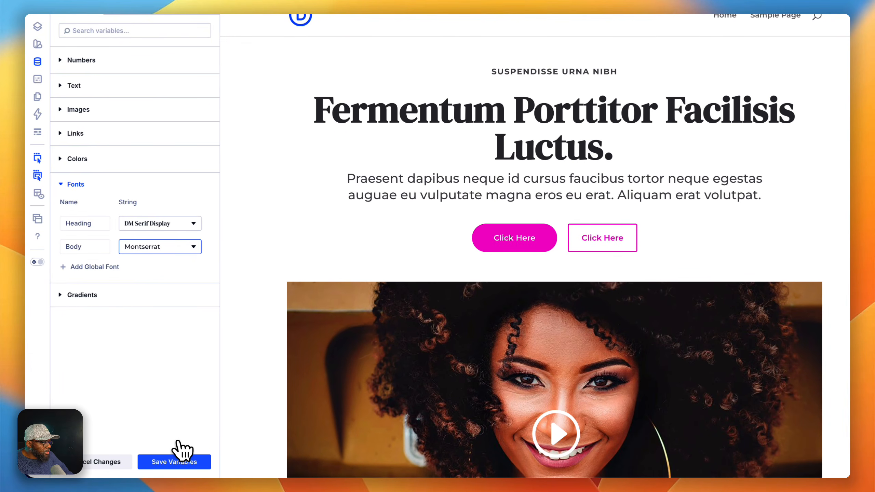
pyautogui.click(179, 462)
pyautogui.click(179, 462)
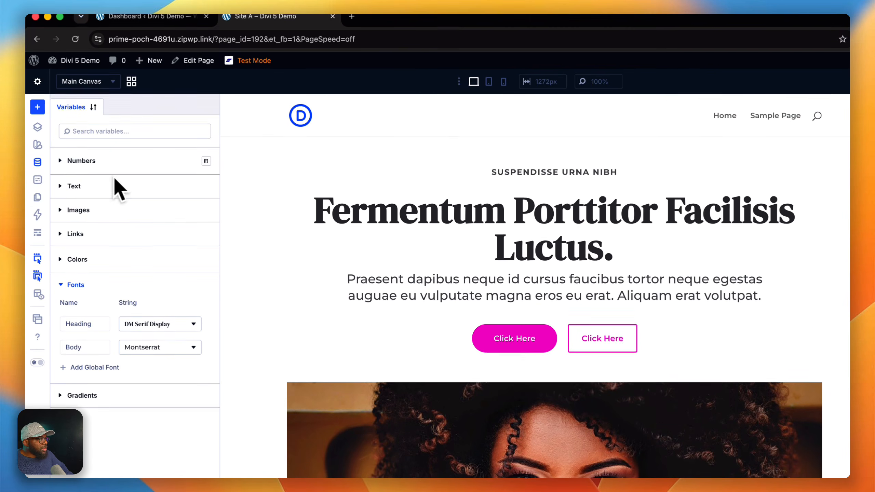
pyautogui.click(39, 164)
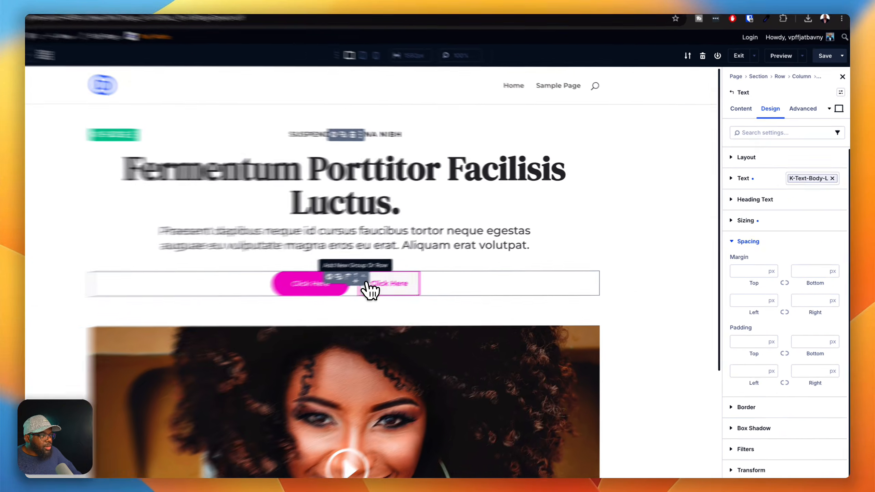
# - Insert a Blurb module below the hero buttons and assign it the k-blurb preset
pyautogui.click(393, 282)
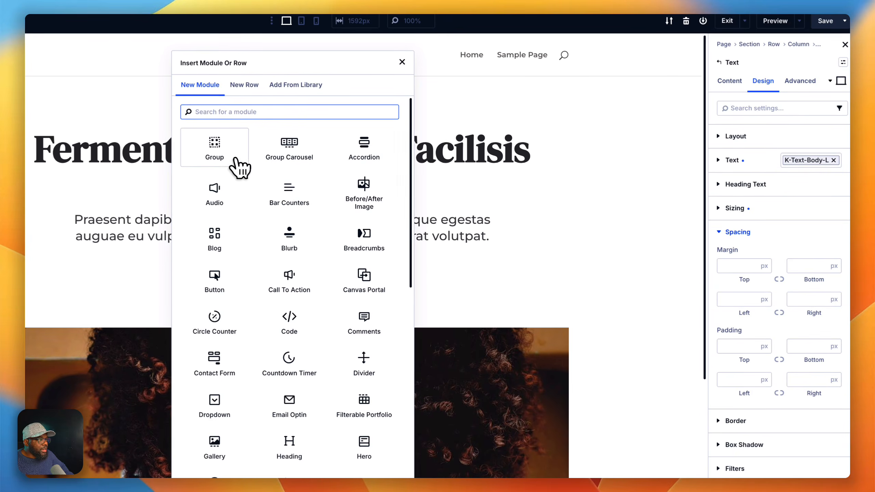
pyautogui.click(288, 237)
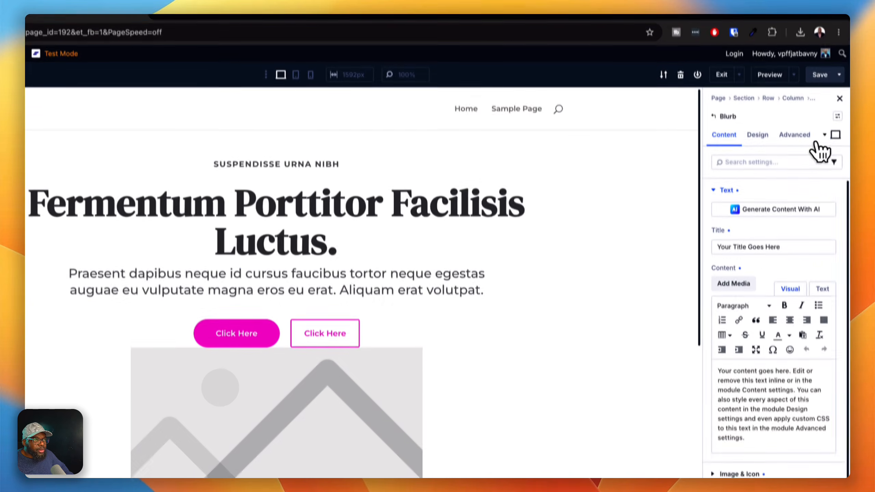
pyautogui.click(835, 134)
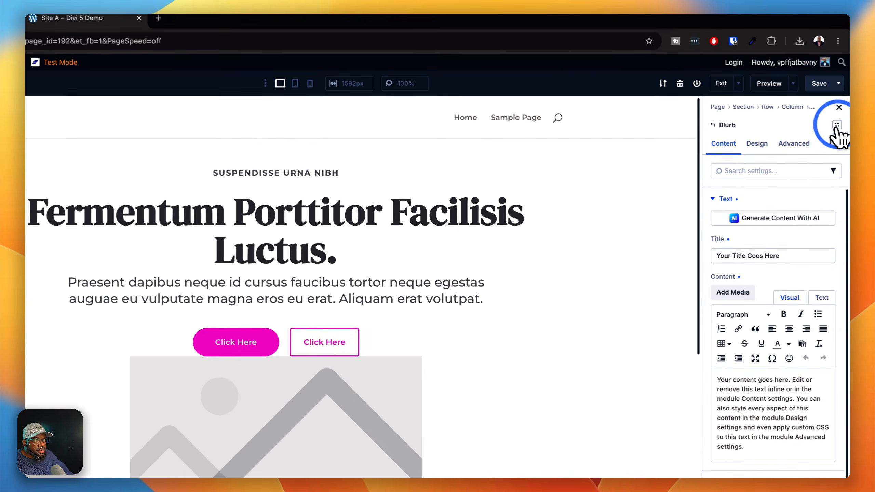
pyautogui.click(757, 195)
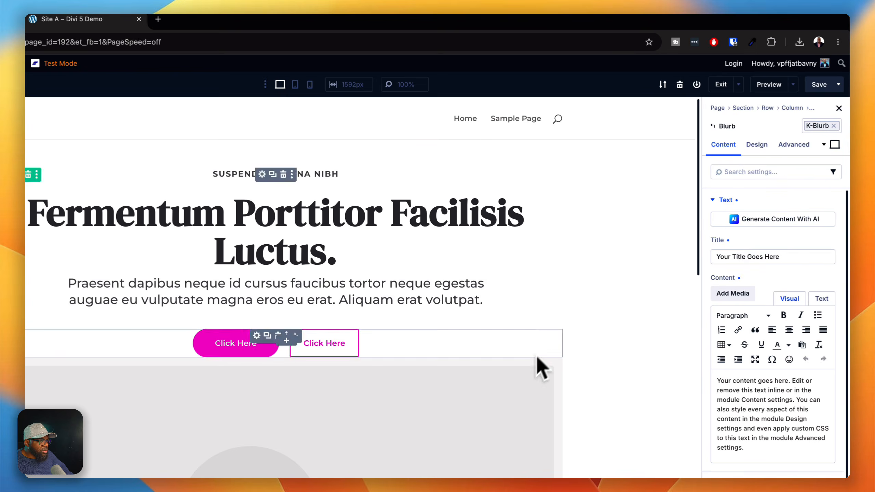
# - Inspect the new blurb and its alternative presets, and delete the blurb module
pyautogui.scroll(-10, 573, 448)
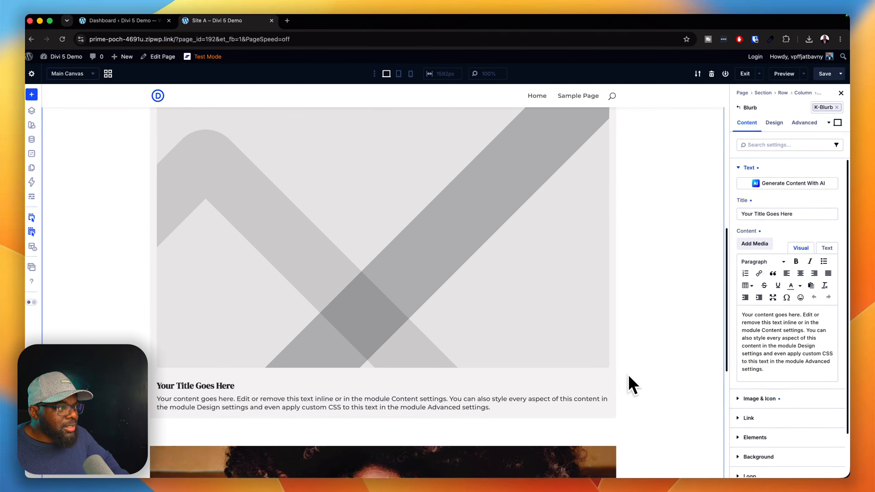
pyautogui.scroll(-2, 627, 374)
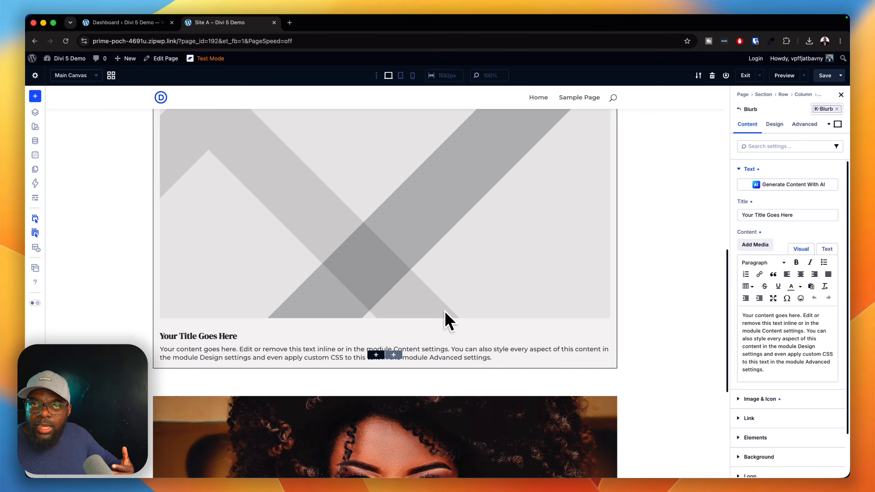
pyautogui.scroll(10, 465, 312)
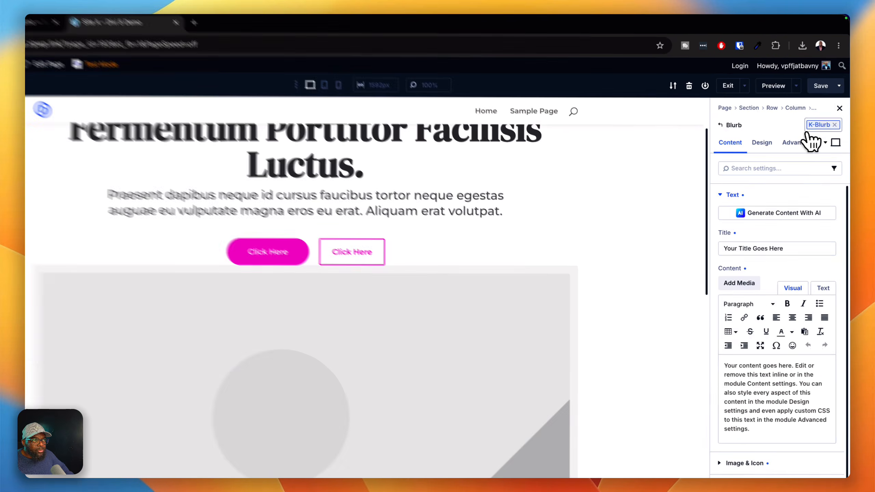
pyautogui.click(824, 109)
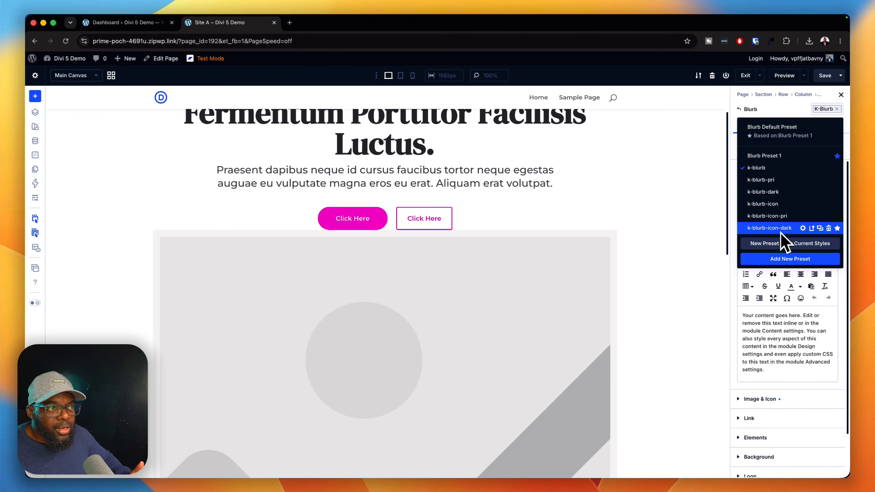
pyautogui.click(608, 236)
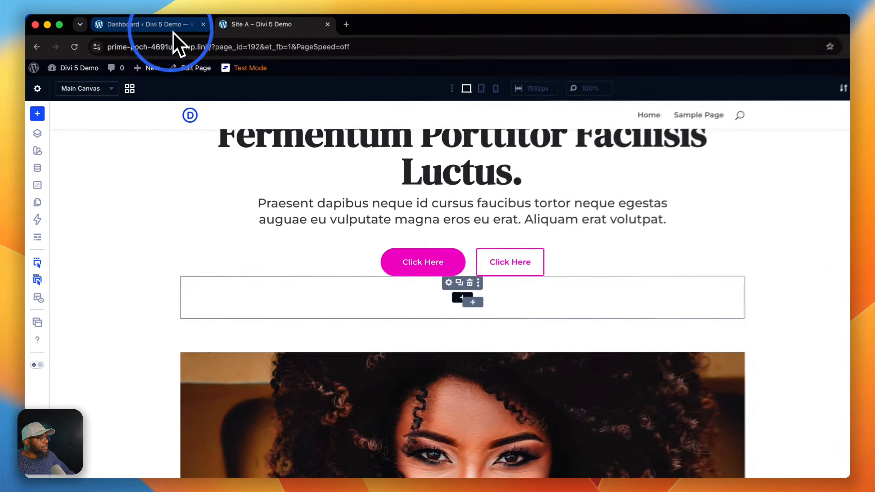
# - Switch to the KrafterPRO dashboard, name the export file plumbing-site and download the design system
pyautogui.click(151, 22)
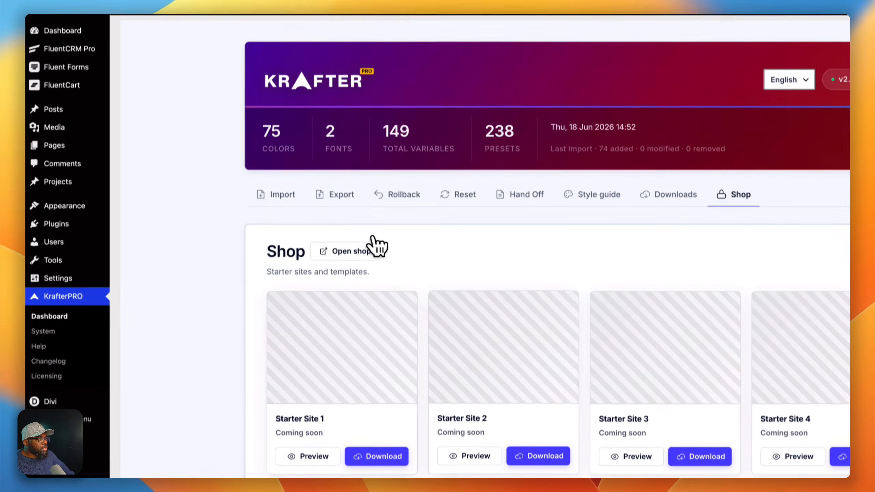
pyautogui.click(339, 189)
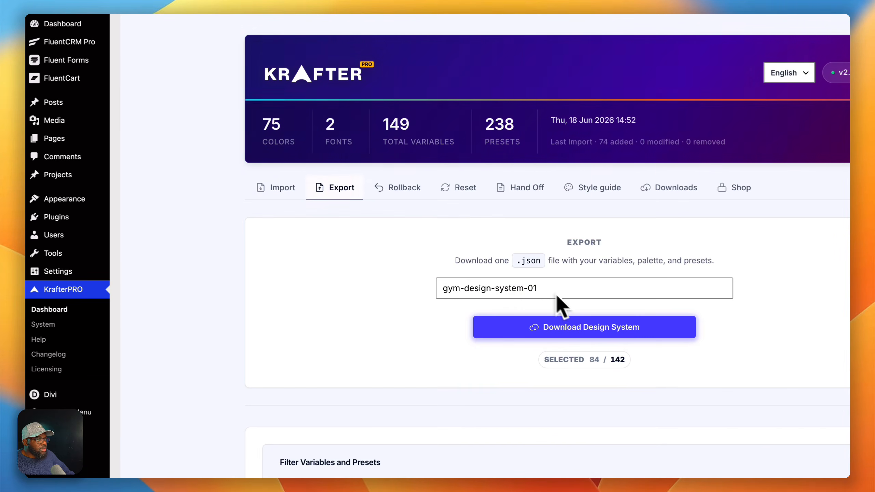
pyautogui.click(461, 287)
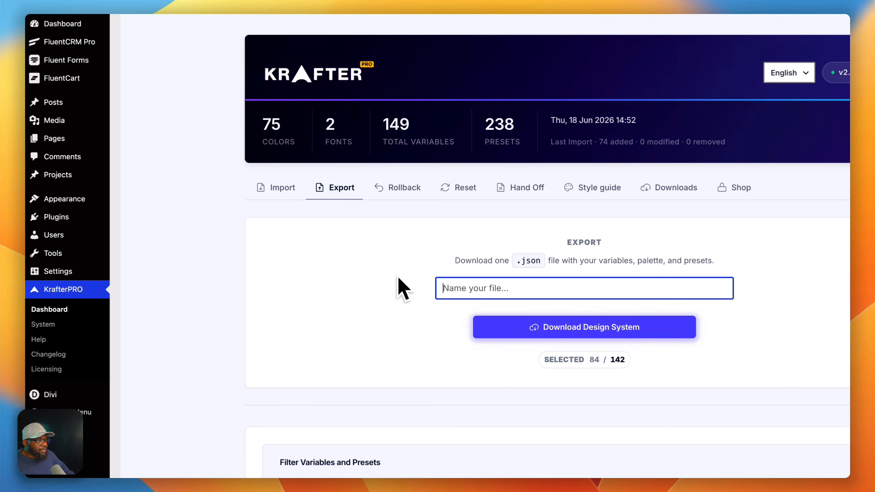
pyautogui.write('plumb')
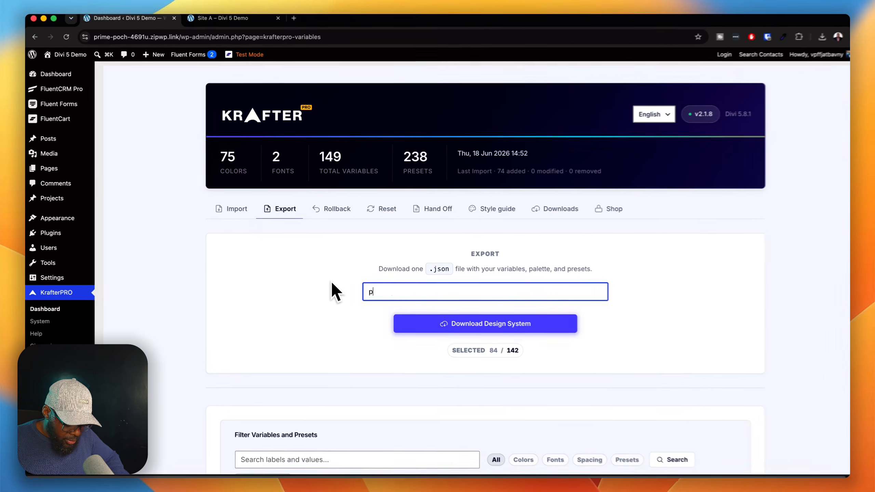
pyautogui.write('ing-')
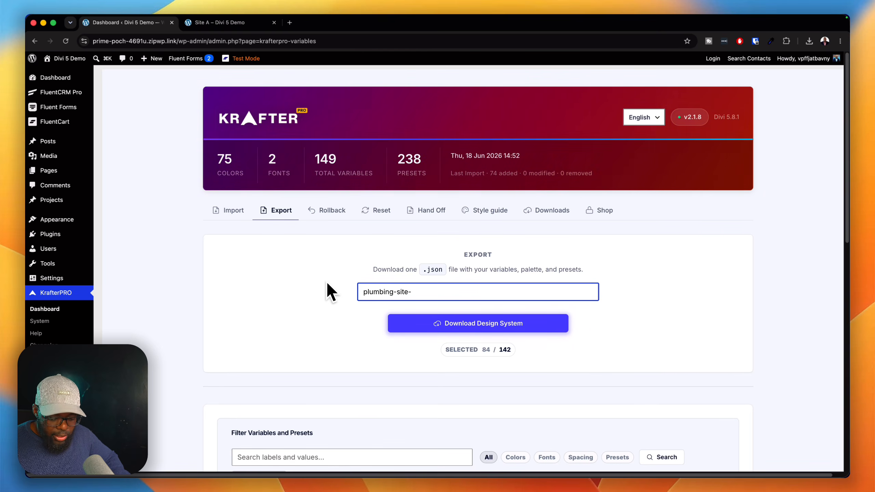
pyautogui.write('site-')
pyautogui.press('BackSpace')
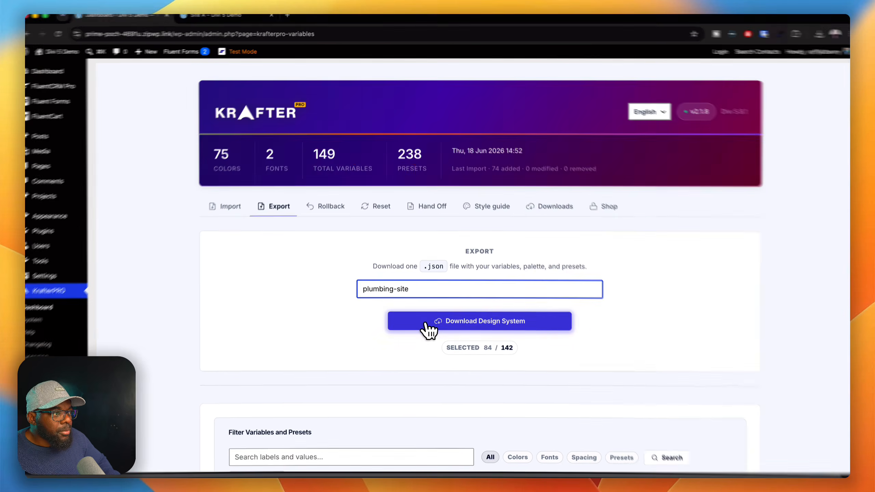
pyautogui.click(427, 322)
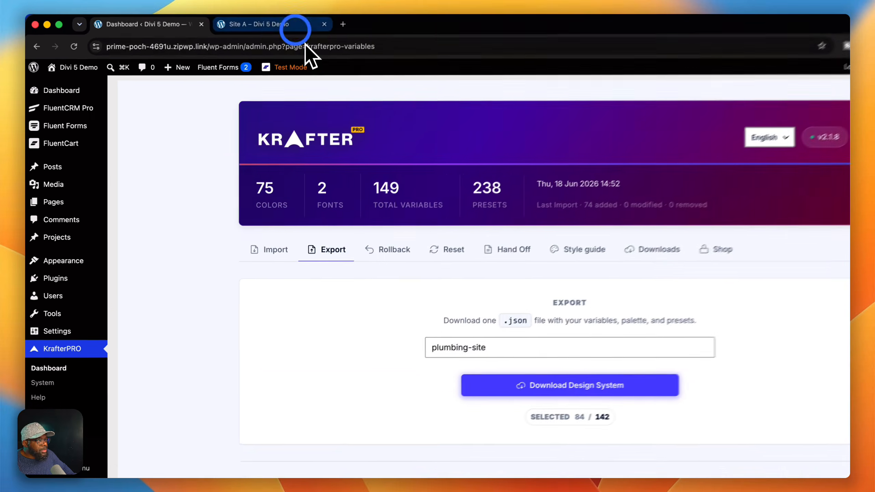
# - Look over KrafterPRO's website hand-off document, starter site shop, downloadable resources and design system import options
pyautogui.click(296, 28)
pyautogui.click(156, 26)
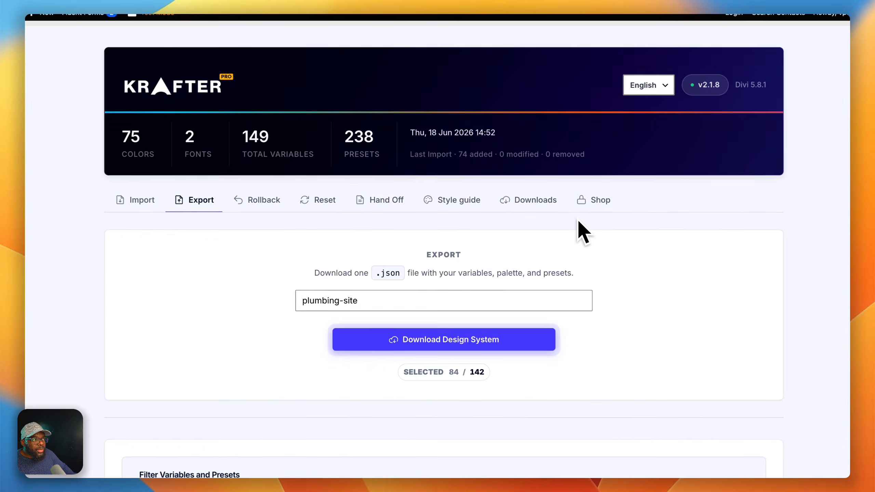
pyautogui.click(385, 201)
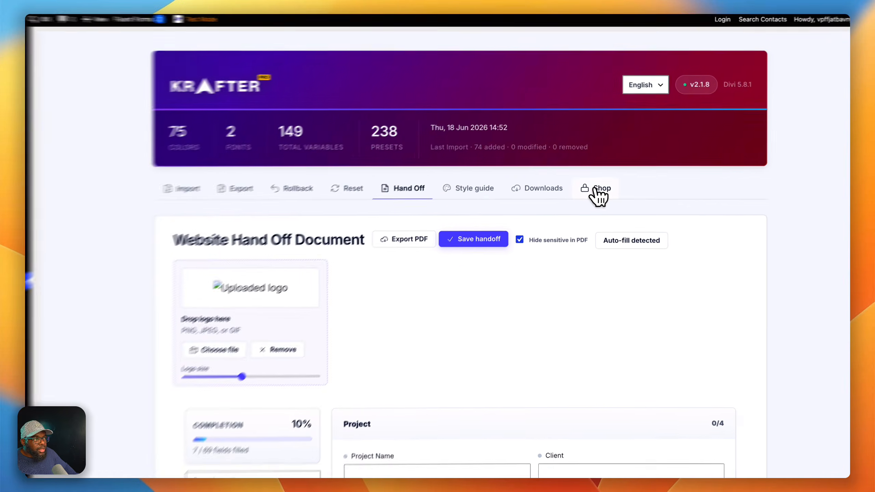
pyautogui.click(598, 212)
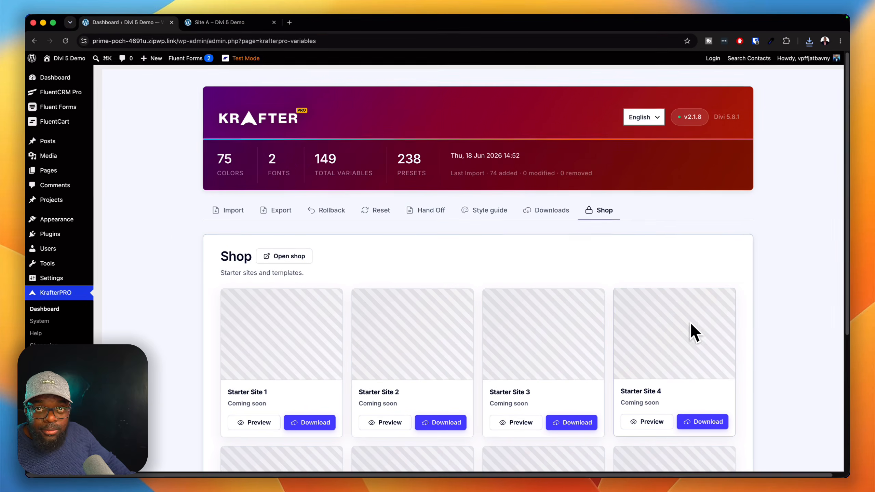
pyautogui.click(542, 216)
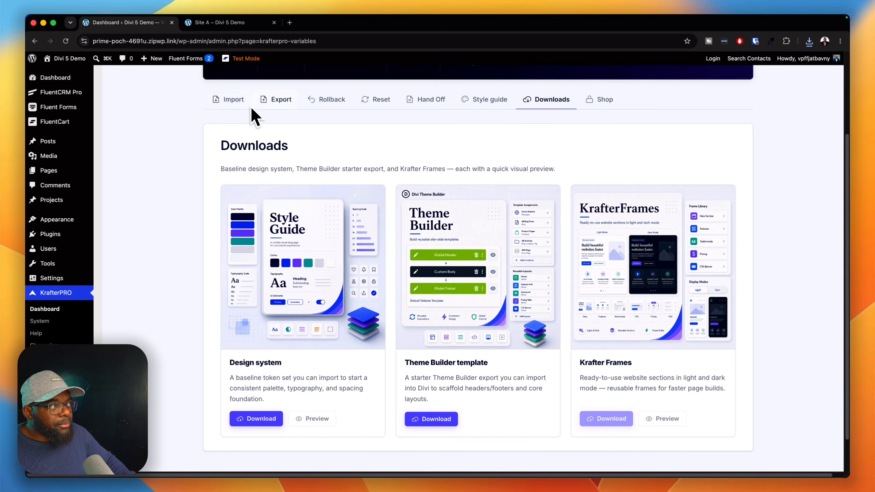
pyautogui.scroll(3, 341, 203)
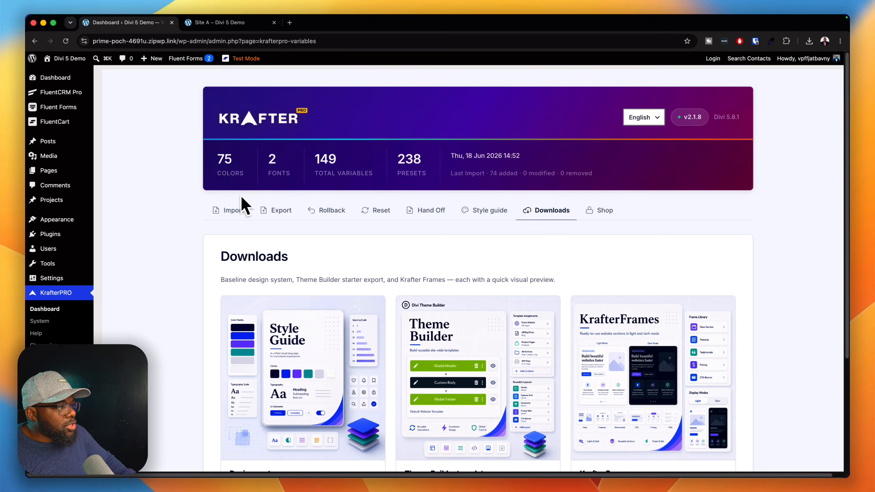
pyautogui.click(232, 210)
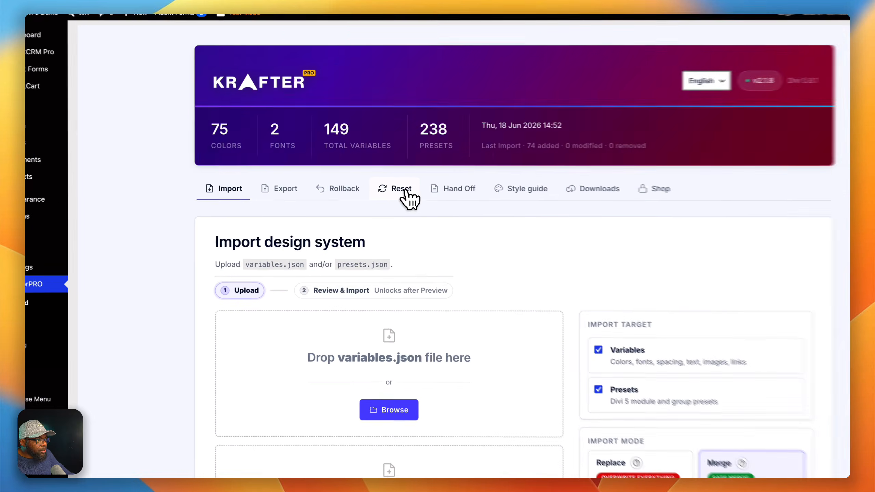
# - Examine KrafterPRO's reset options for protected name prefixes and for deleting variables, colors and module presets
pyautogui.click(385, 213)
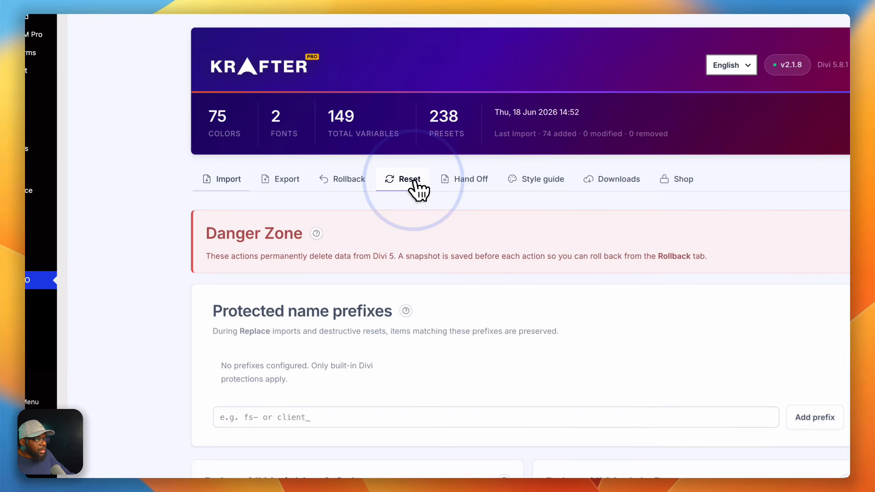
pyautogui.scroll(-5, 448, 321)
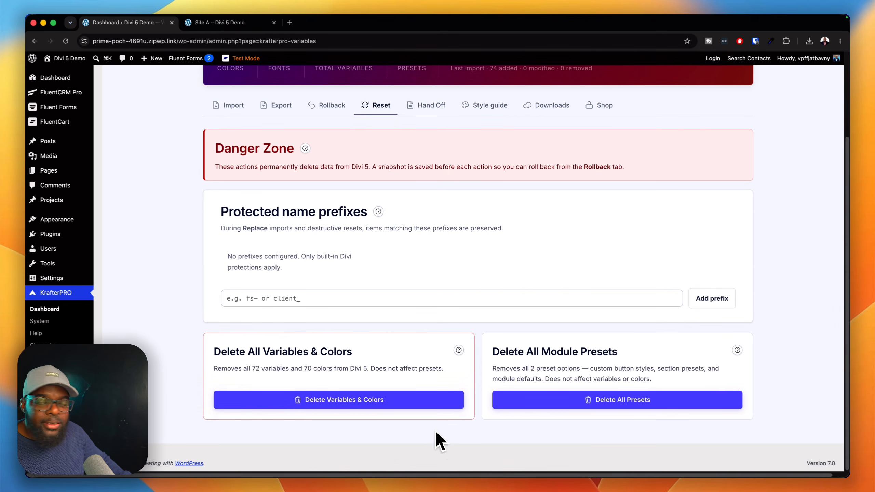
pyautogui.scroll(3, 469, 321)
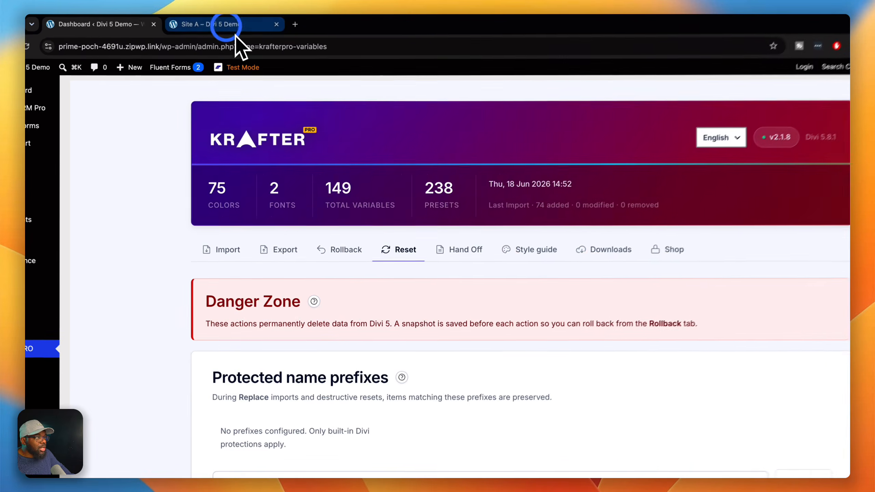
# - Switch back to the Site A page and check the presets available for the empty group below the hero buttons
pyautogui.click(229, 23)
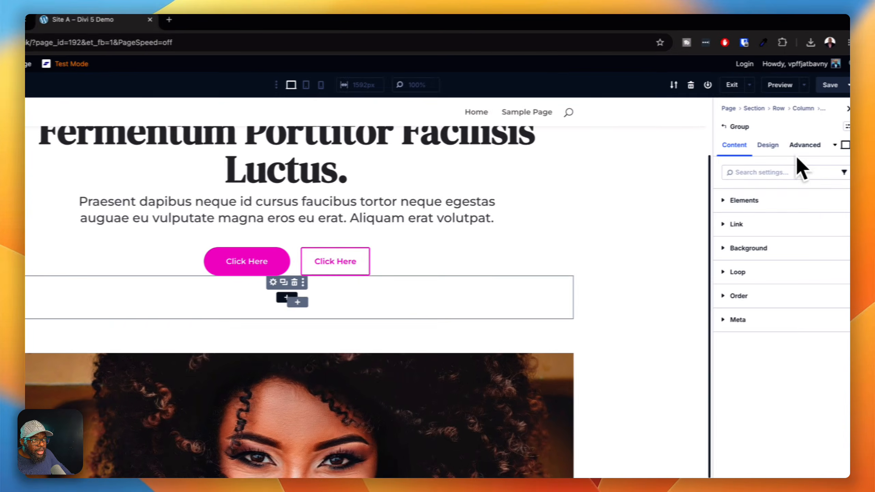
pyautogui.click(846, 127)
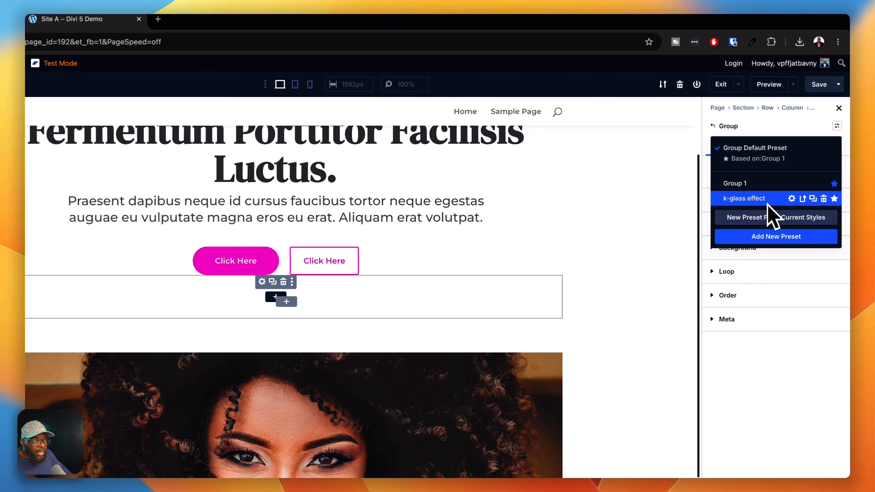
pyautogui.click(824, 199)
pyautogui.click(799, 461)
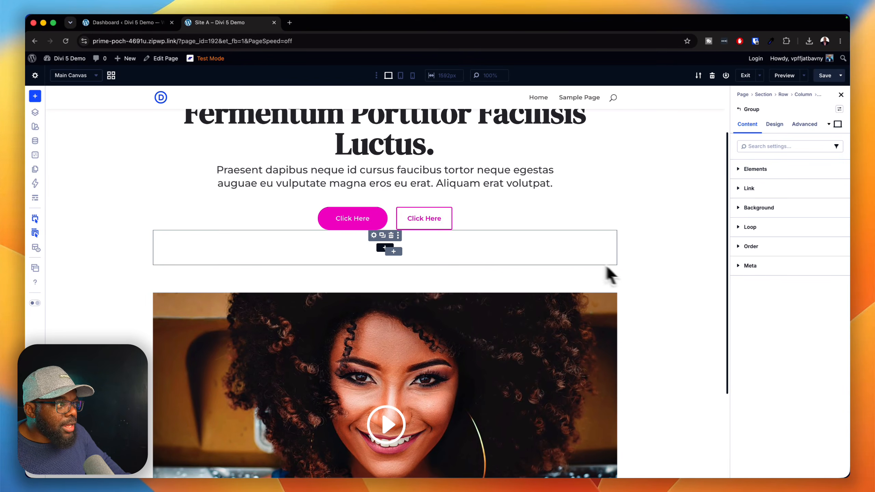
# - Duplicate the solid Click Here button below the hero text and delete its assigned gym-button-primary preset
pyautogui.click(358, 214)
pyautogui.click(312, 215)
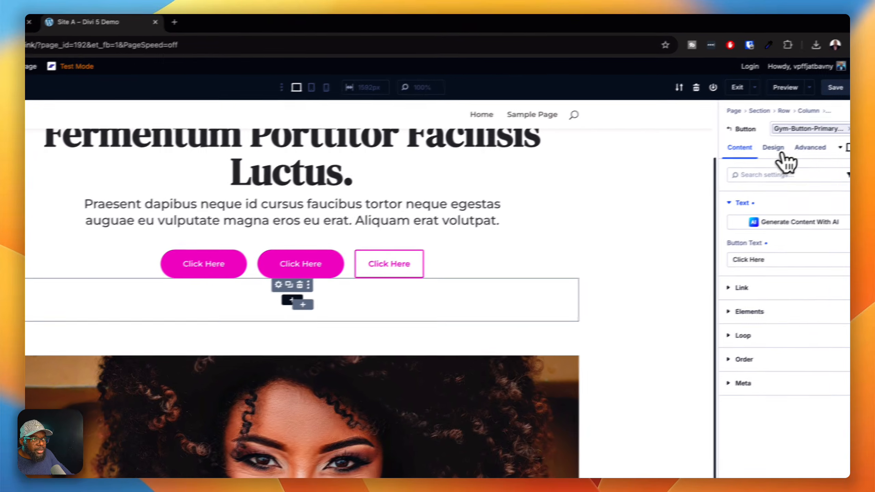
pyautogui.click(799, 126)
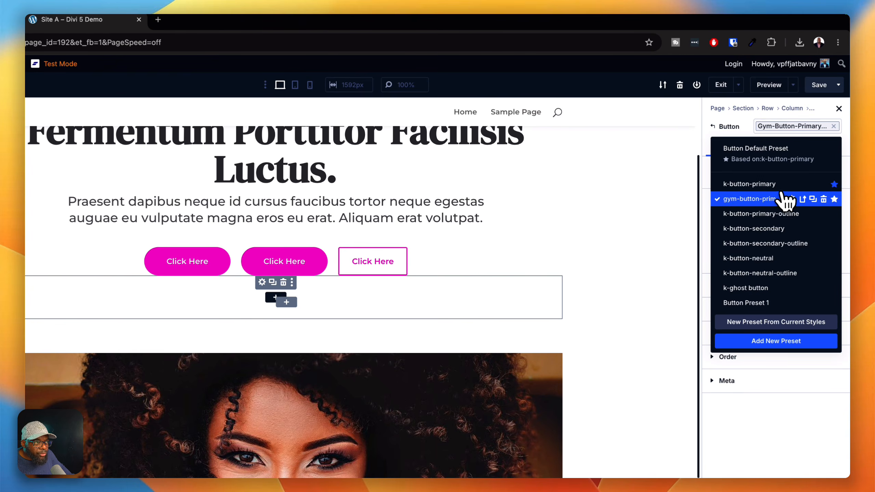
pyautogui.click(823, 199)
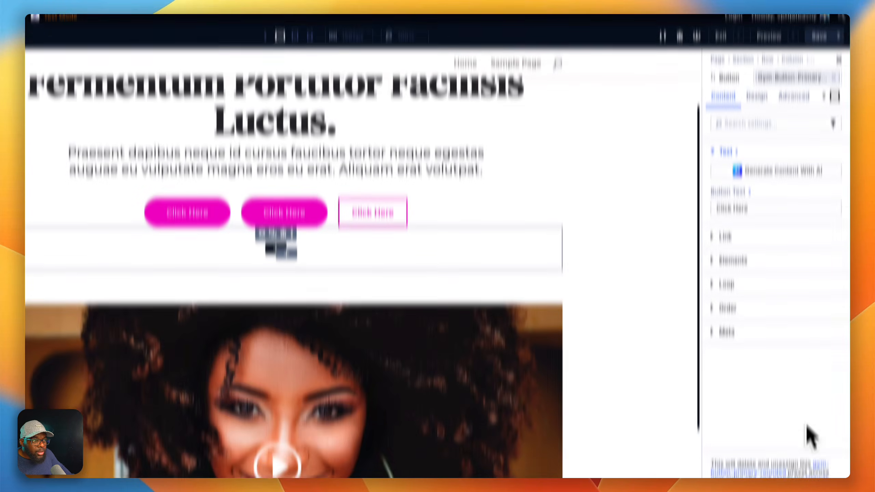
pyautogui.click(789, 461)
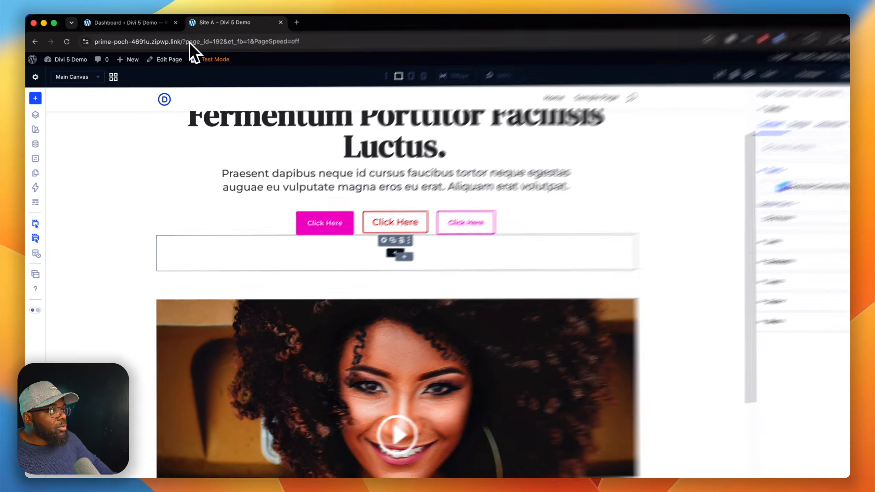
# - Switch to the KrafterPRO dashboard and examine the reset section's protected name prefix field and its delete options
pyautogui.click(162, 23)
pyautogui.click(461, 256)
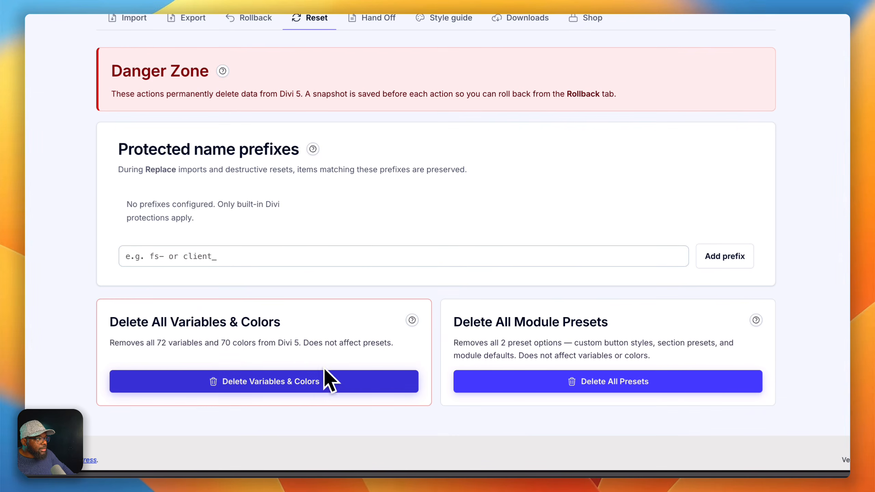
pyautogui.click(233, 256)
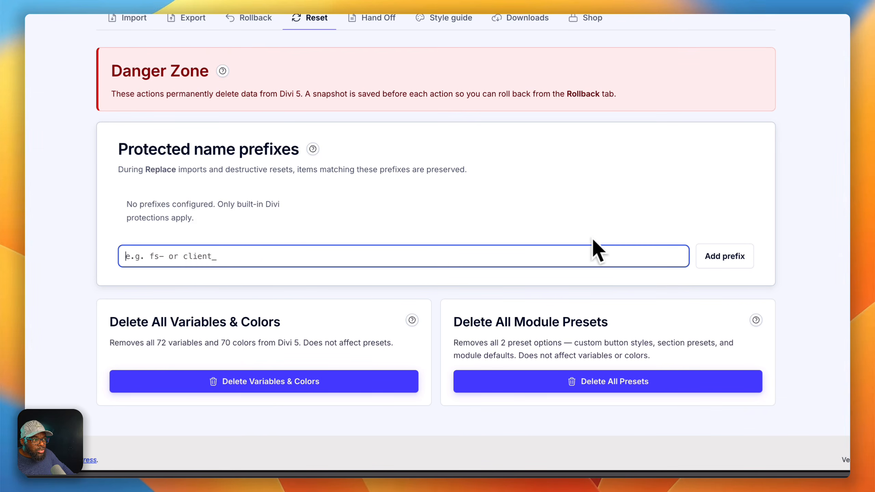
pyautogui.click(724, 254)
pyautogui.click(578, 263)
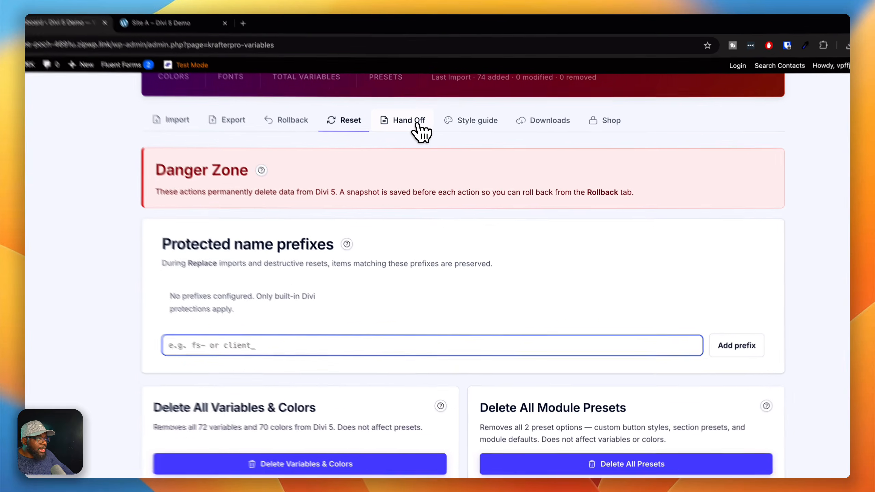
# - Look through the website hand-off document's project summary, admin access and theme details sections
pyautogui.click(440, 112)
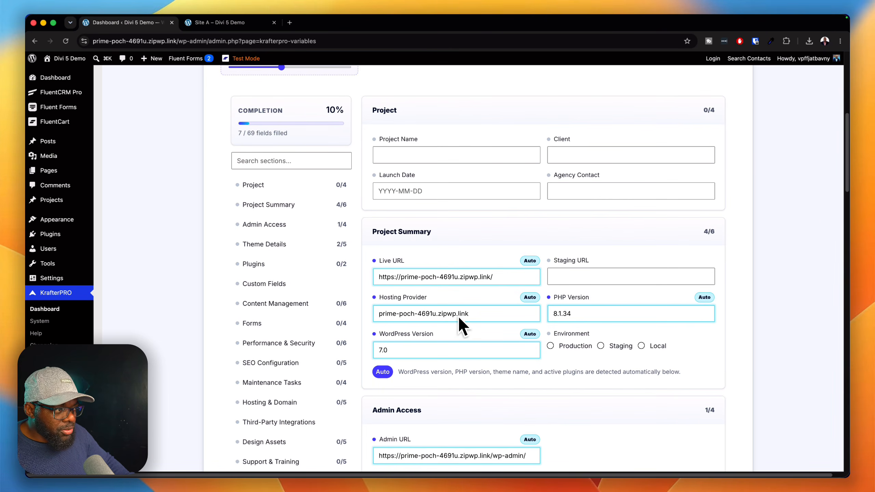
pyautogui.scroll(-6, 497, 328)
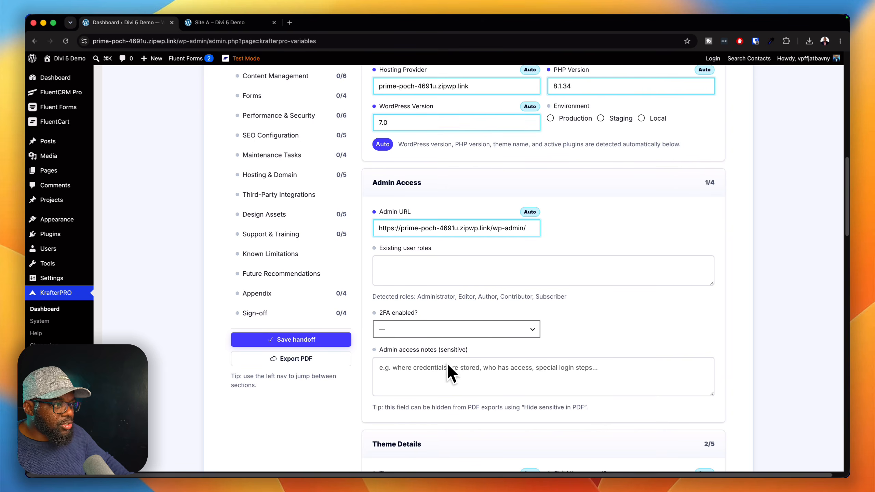
pyautogui.scroll(-2, 460, 367)
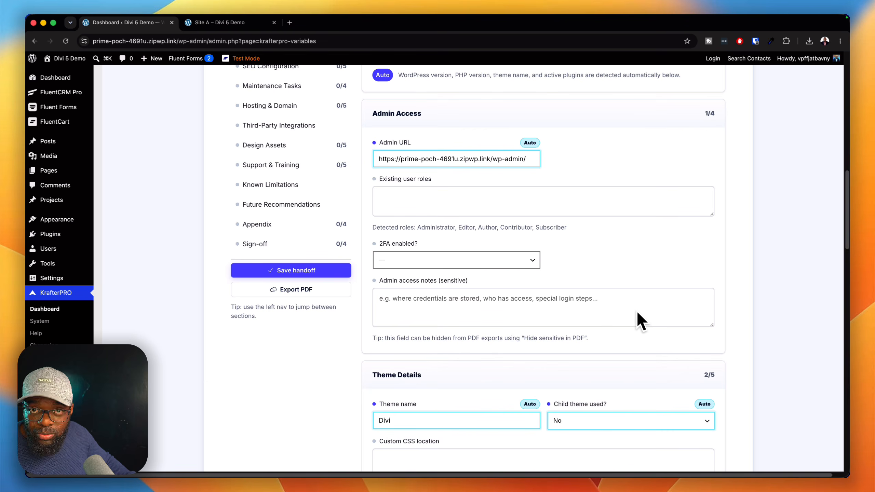
pyautogui.scroll(15, 627, 255)
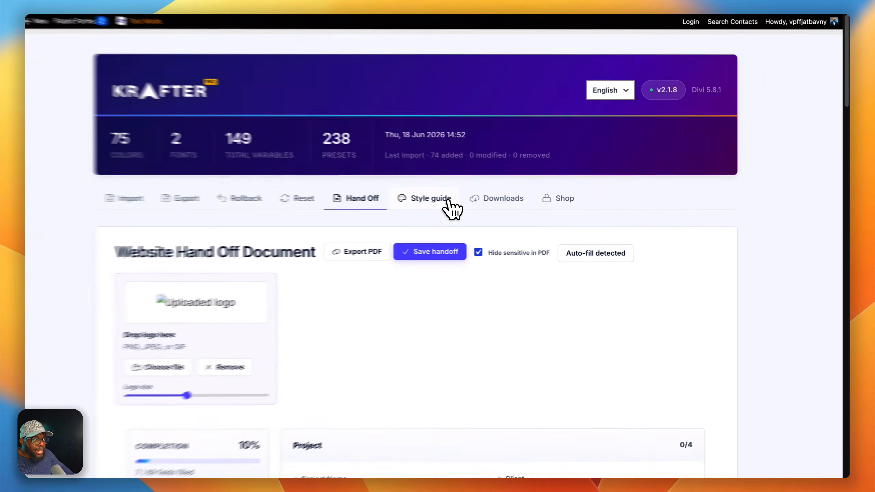
# - Review the style guide's brand colors, semantic colors and the heading and body fonts in use
pyautogui.click(501, 214)
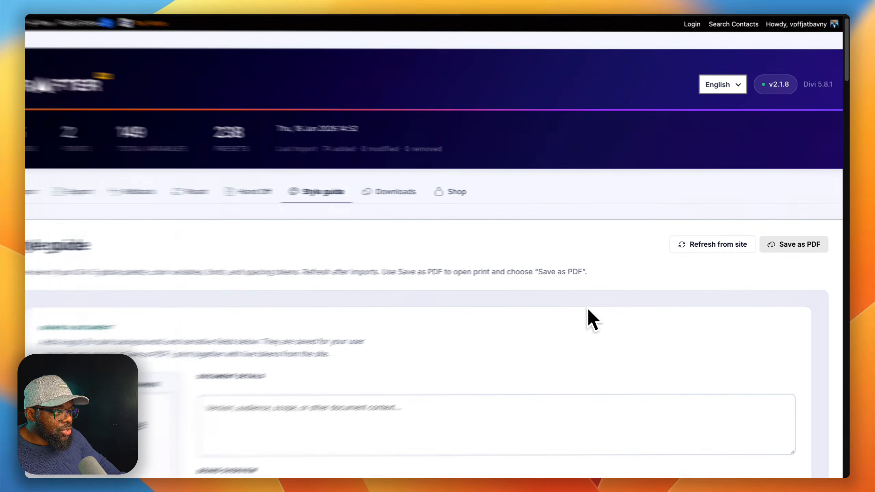
pyautogui.scroll(-12, 626, 308)
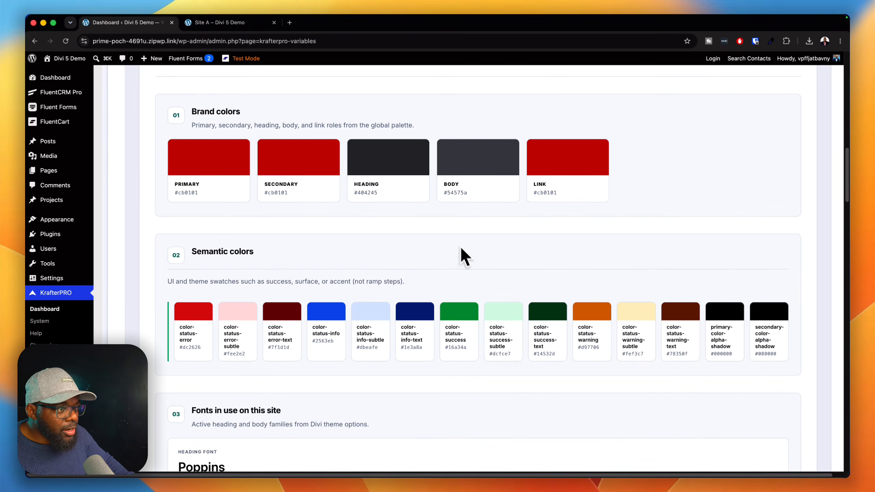
pyautogui.scroll(-4, 583, 336)
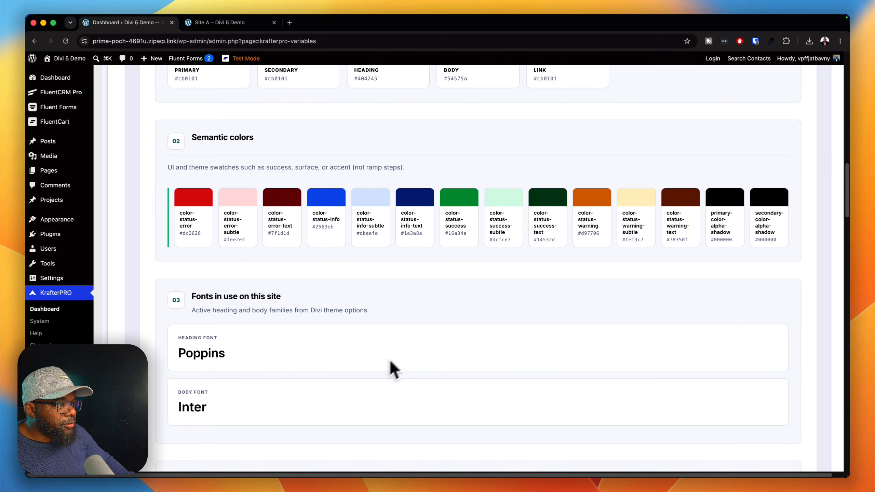
pyautogui.scroll(12, 597, 370)
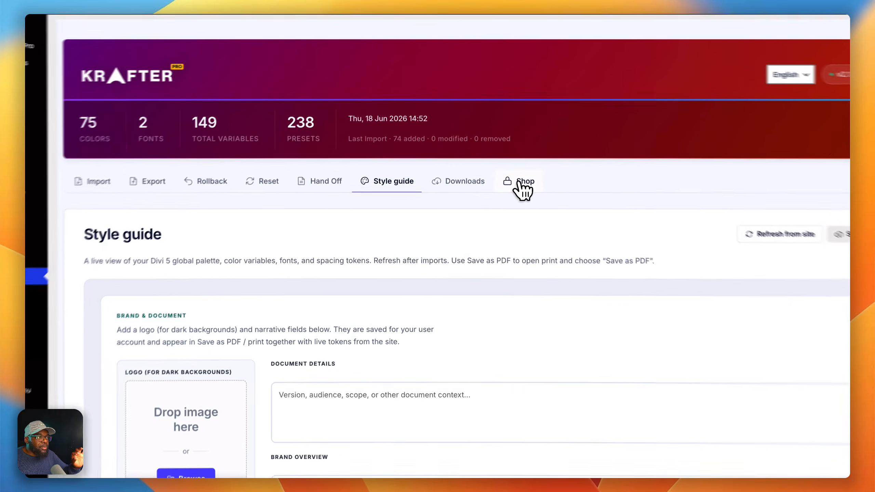
# - Look over KrafterPRO's starter site shop and downloadable resources, then return to the design system export options
pyautogui.click(510, 211)
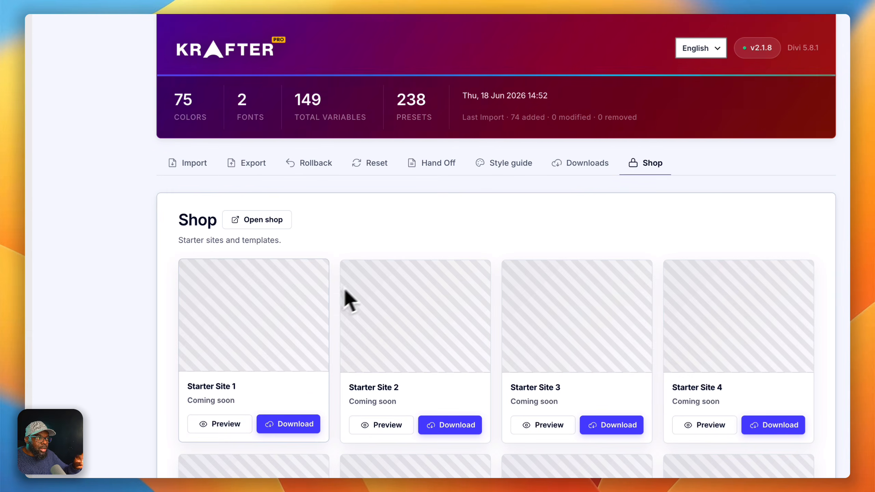
pyautogui.click(584, 161)
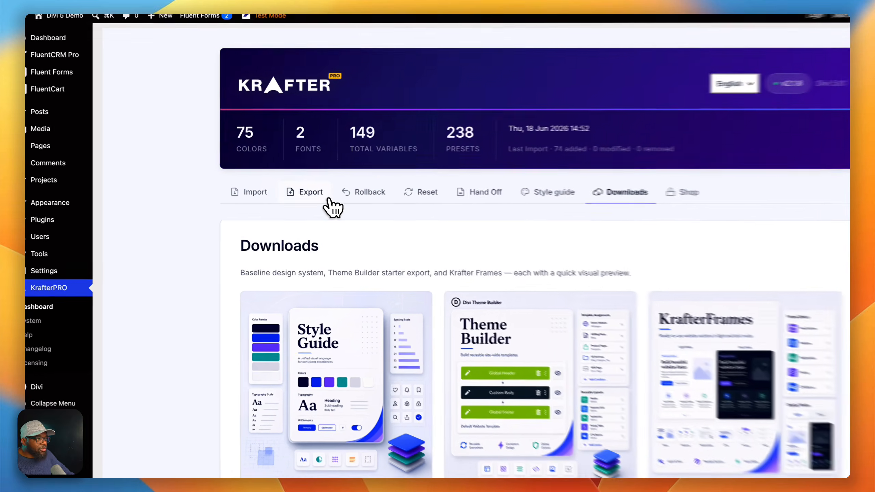
pyautogui.click(276, 210)
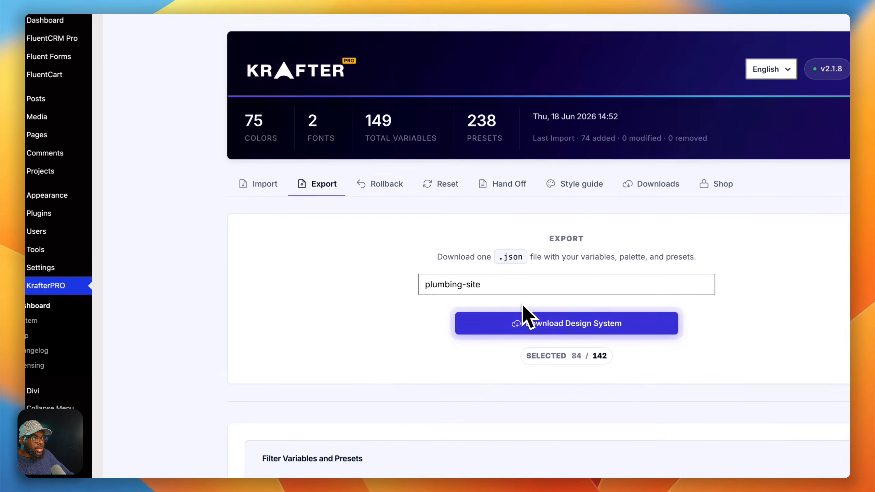